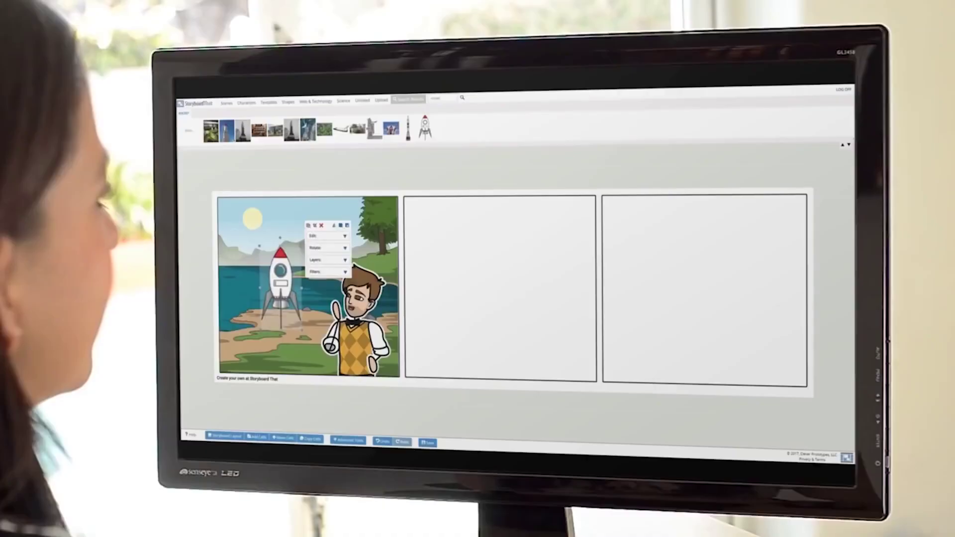
Enlarge the rocket and place a dark scene background in the second panel.
left_click_drag(302, 239, 321, 204)
left_click(227, 103)
left_click_drag(810, 122, 495, 253)
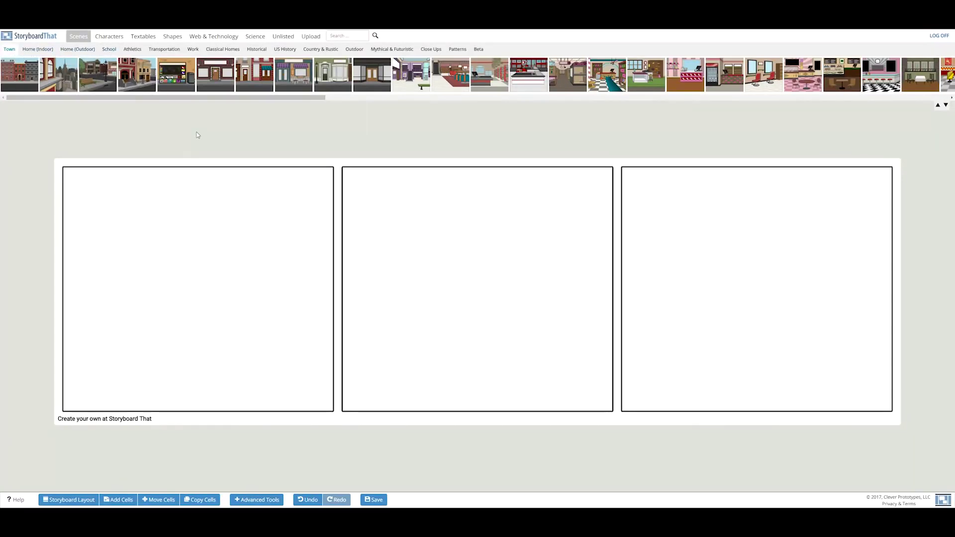
Place the Outdoor mountain lake scene into the first panel.
left_click(353, 50)
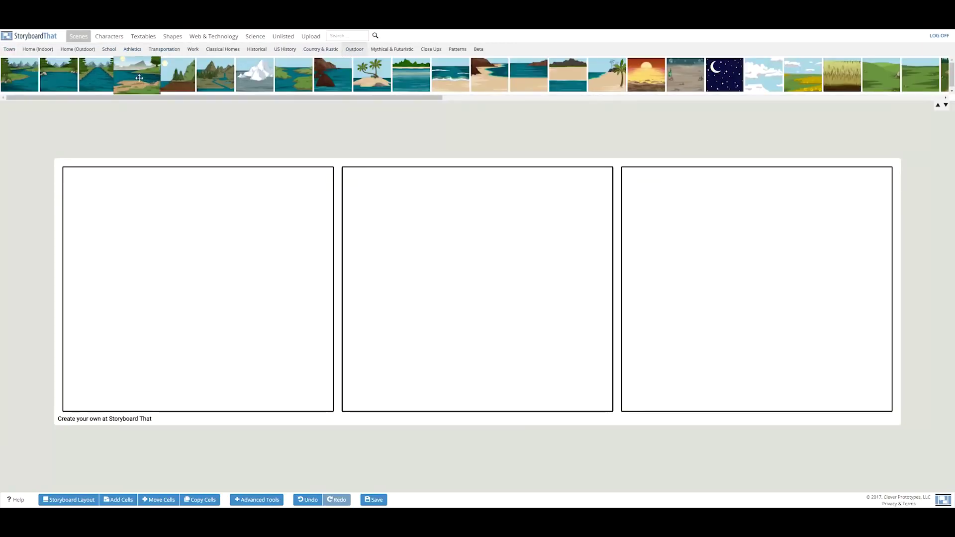
left_click_drag(146, 78, 192, 307)
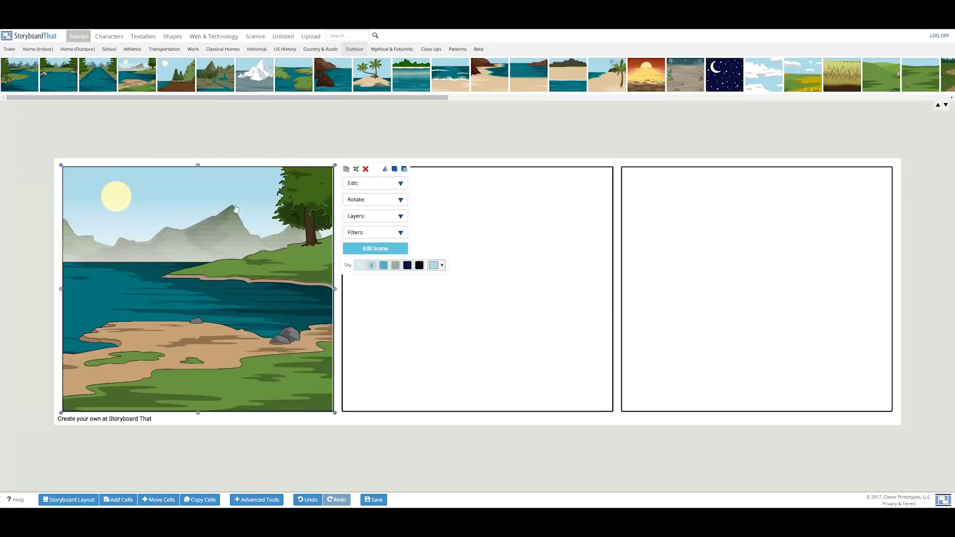
left_click(294, 142)
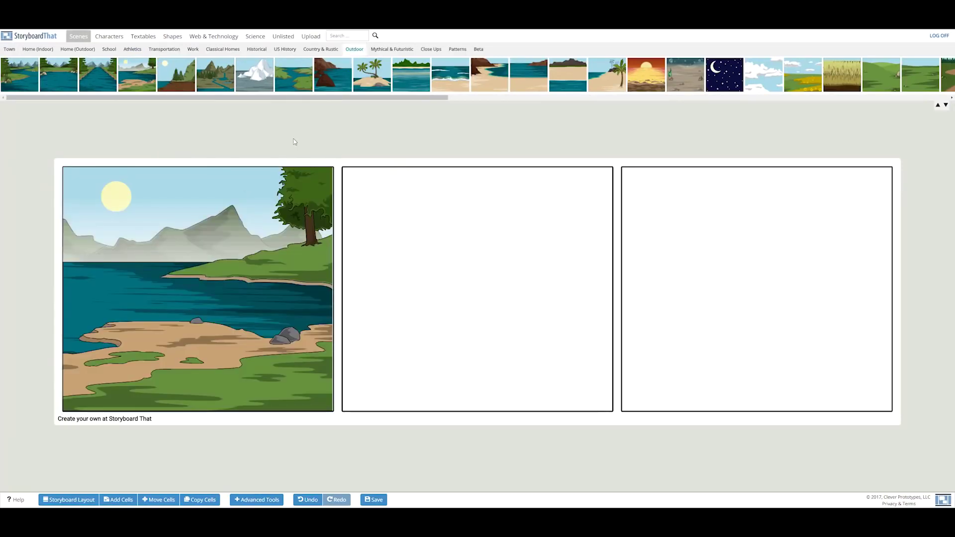
left_click(294, 196)
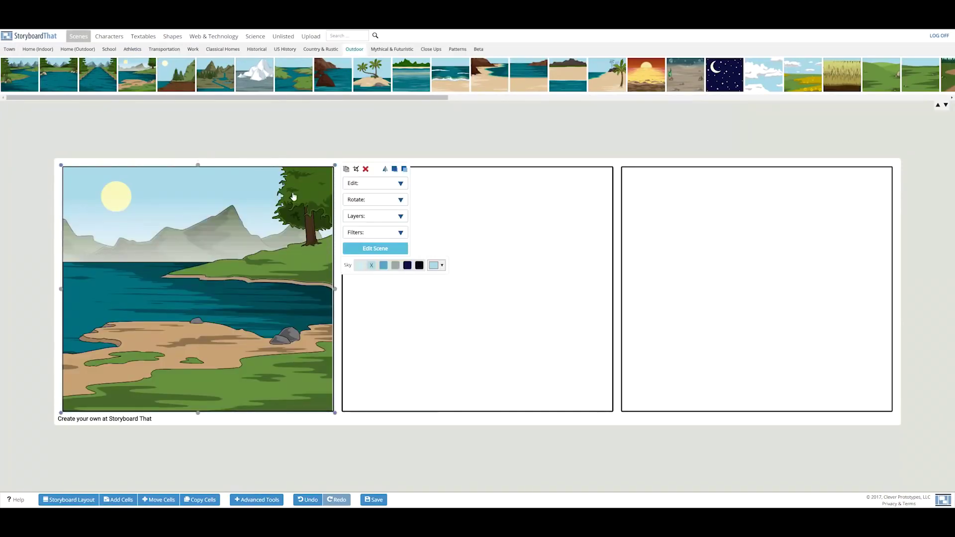
Try the lake scene's time and weather options, then keep Day Time with Clear Skies.
left_click(386, 250)
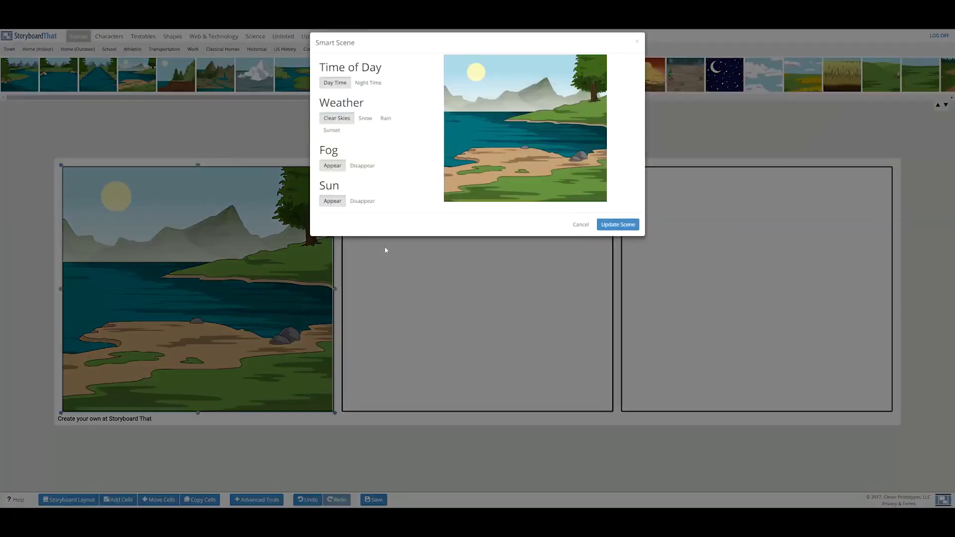
left_click(376, 86)
left_click(336, 83)
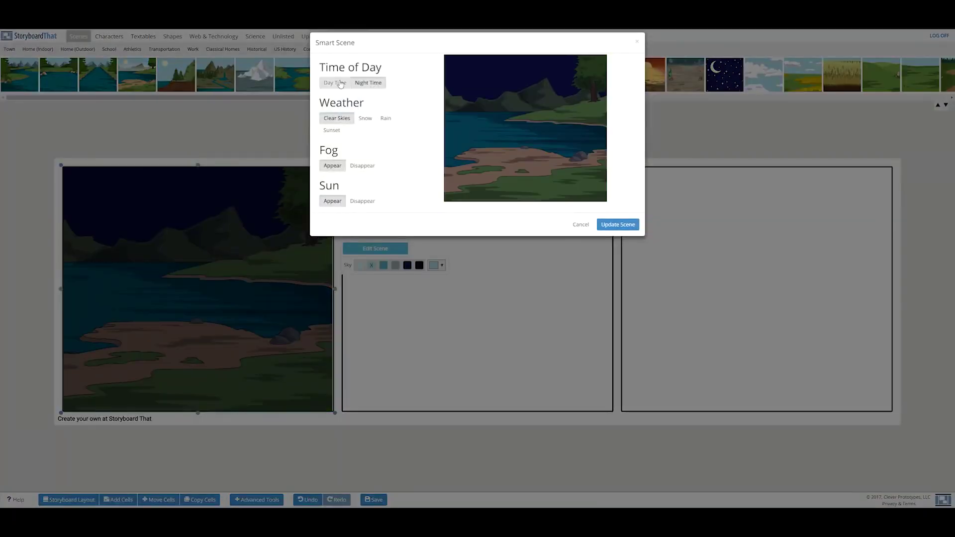
left_click(364, 121)
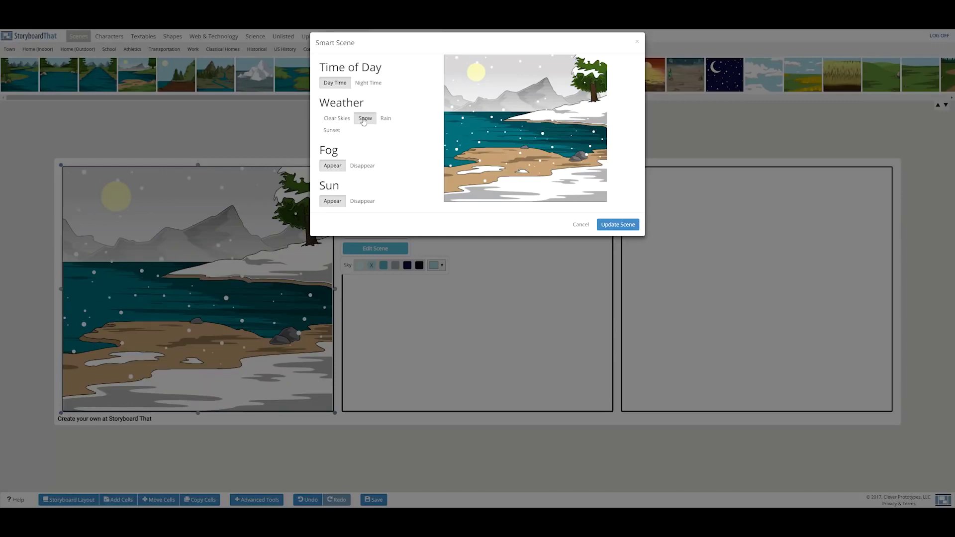
left_click(389, 121)
left_click(333, 130)
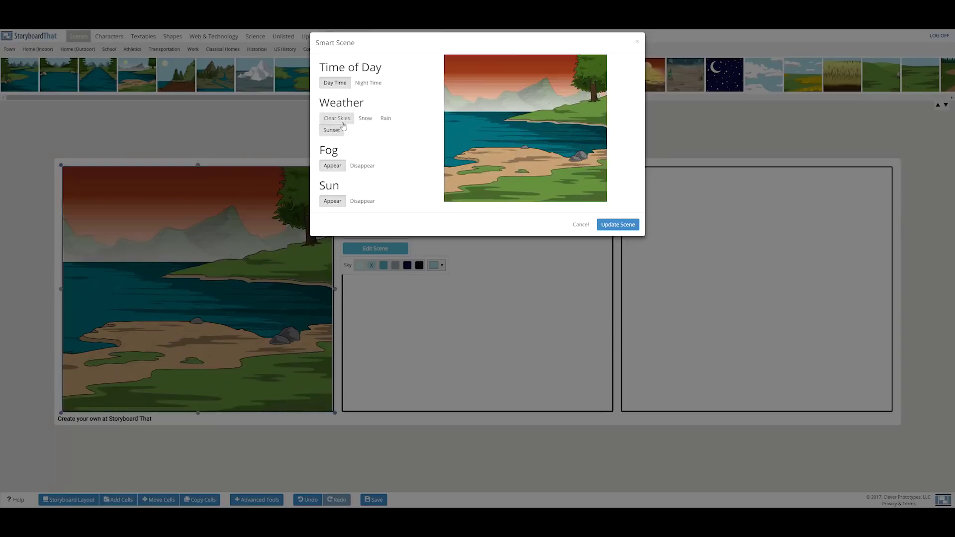
left_click(344, 120)
left_click(617, 224)
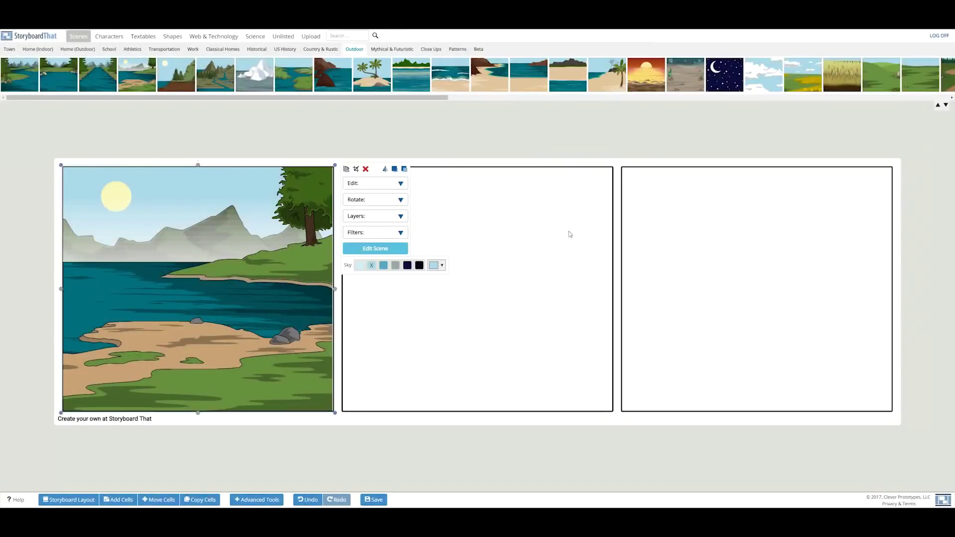
left_click(570, 234)
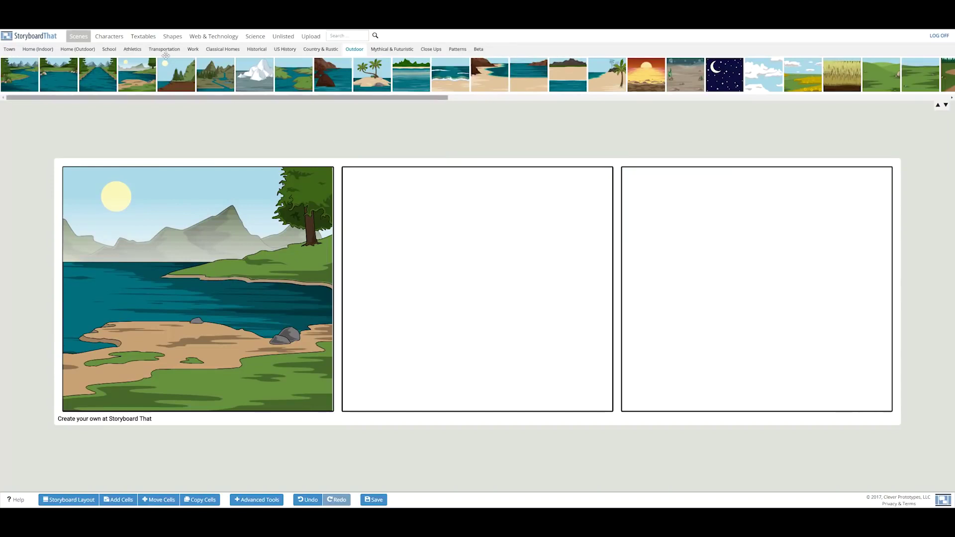
left_click(121, 37)
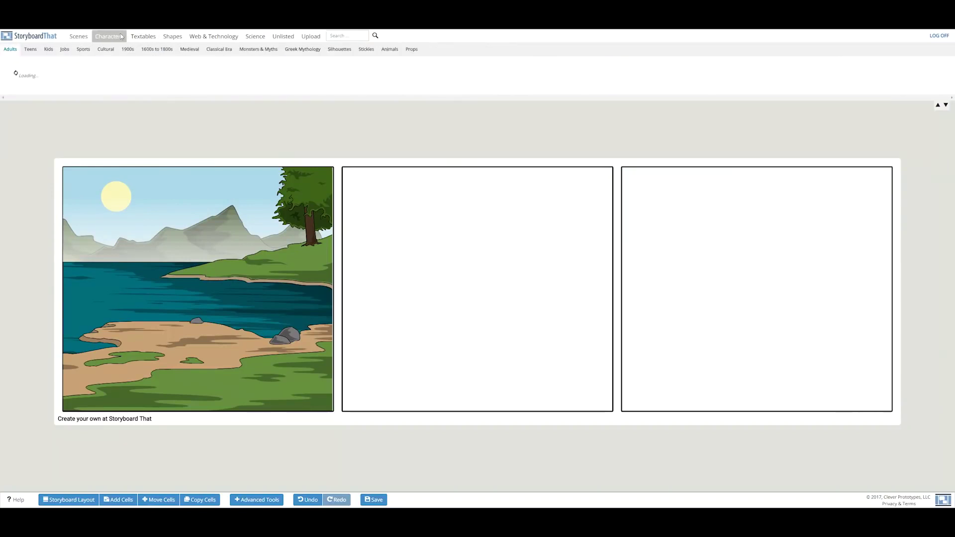
Place the yellow-vest teen from the Teens characters on the lake shore in panel 1.
left_click(29, 52)
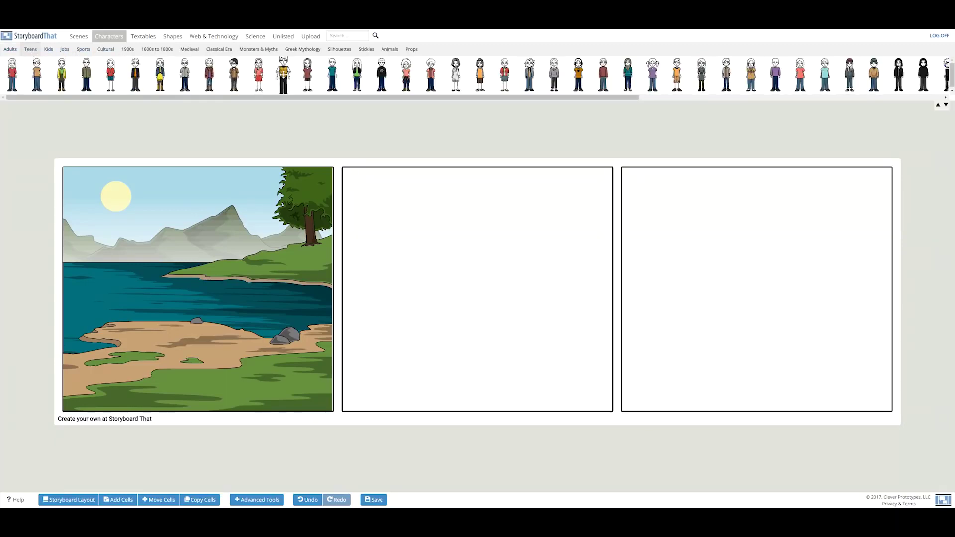
left_click_drag(282, 76, 262, 333)
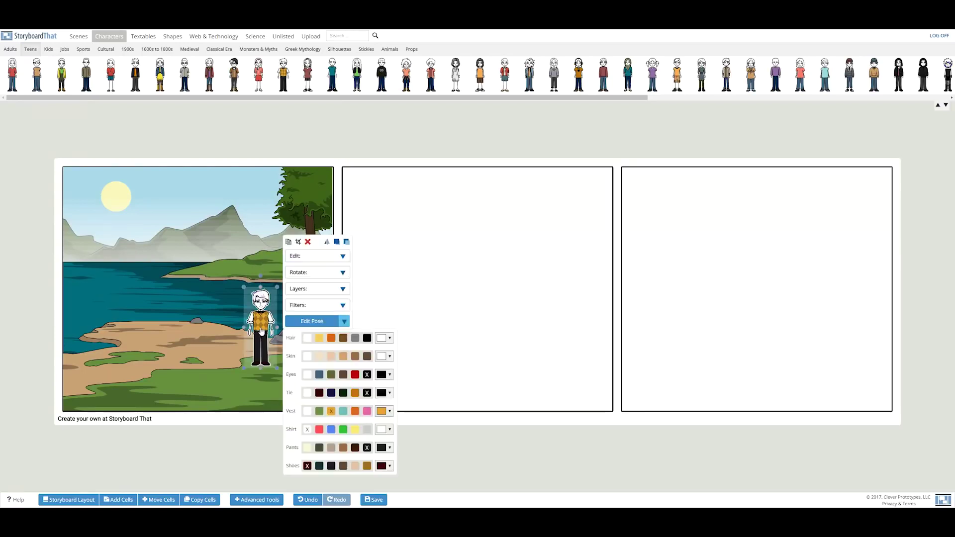
left_click(403, 261)
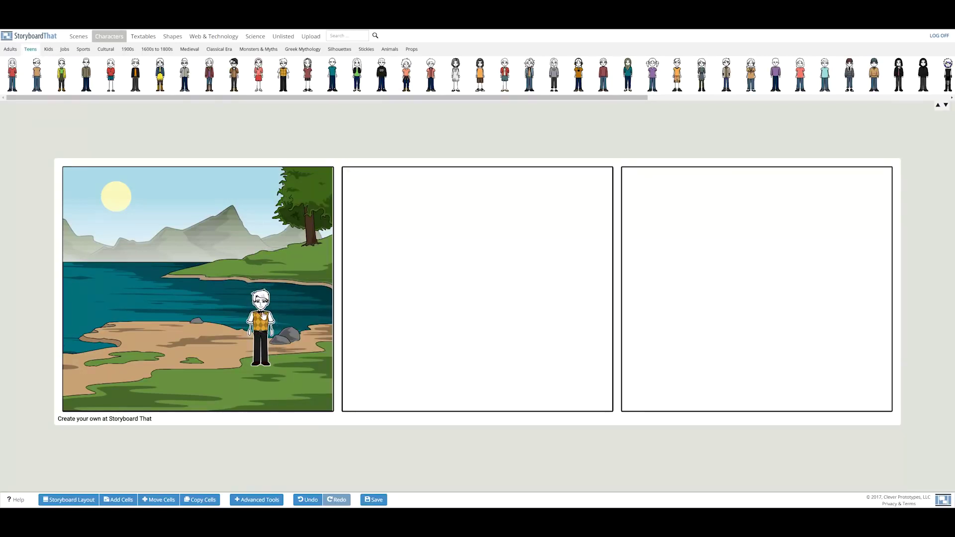
Give the teen brown hair and light tan skin.
left_click(264, 315)
left_click(343, 274)
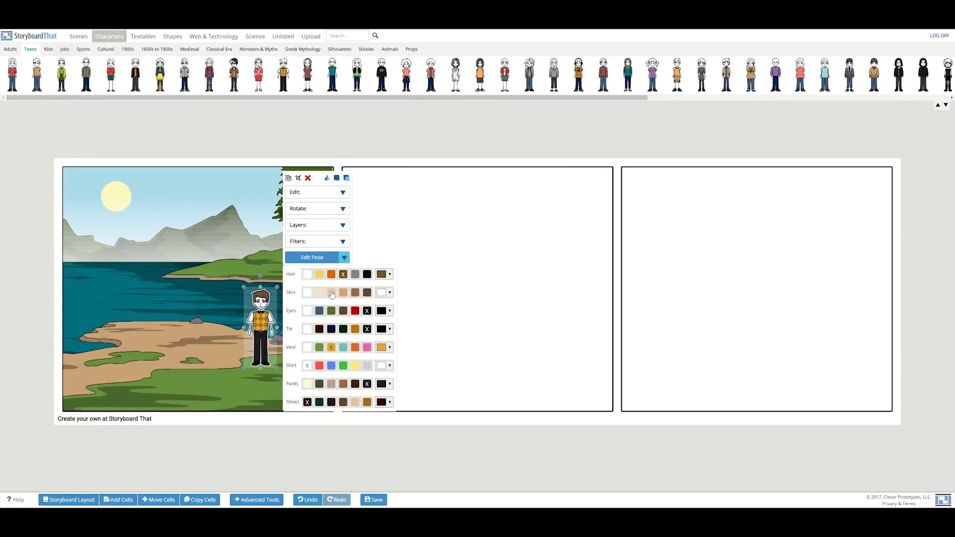
left_click(331, 293)
left_click(346, 258)
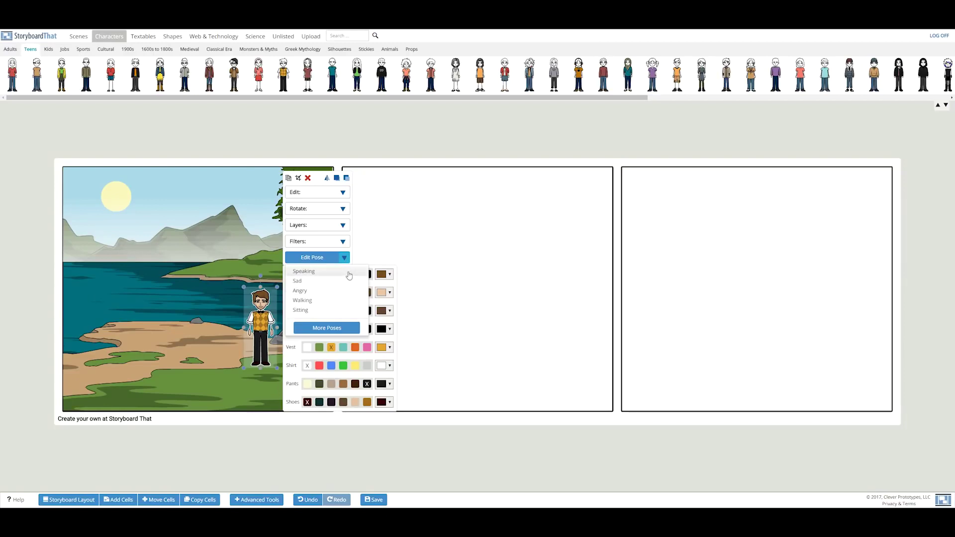
Pose the teen Speaking, side view, head tilted up, one arm raised, legs crossed, then flip him.
left_click(349, 274)
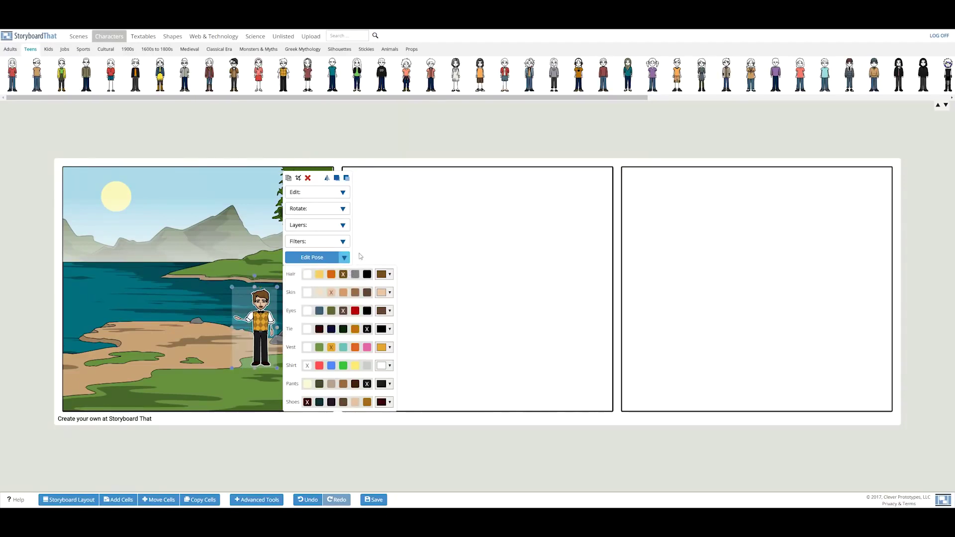
left_click(324, 257)
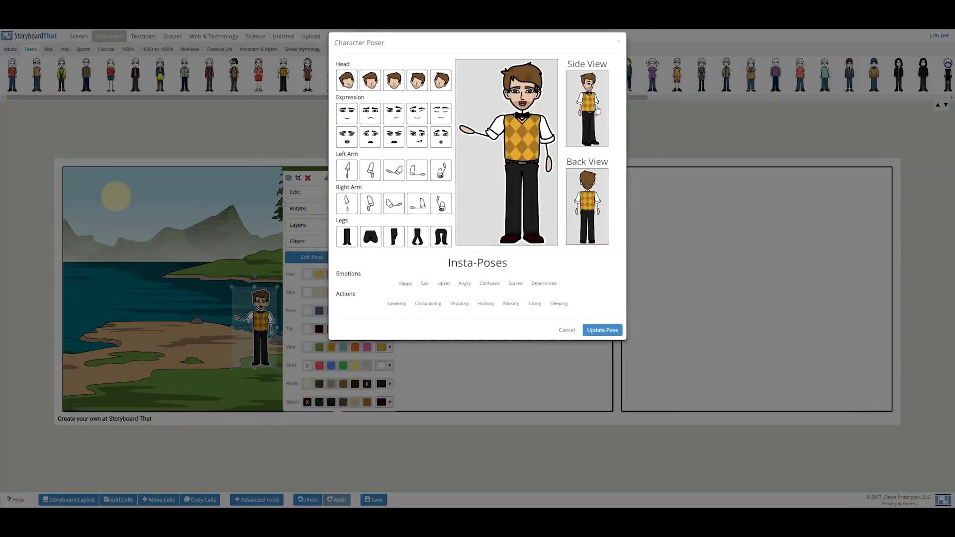
left_click(597, 110)
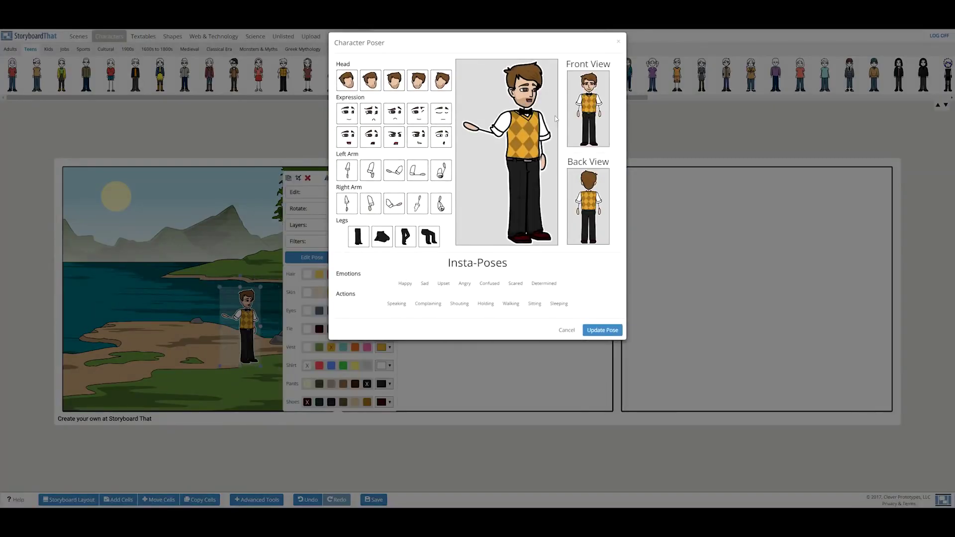
left_click(375, 80)
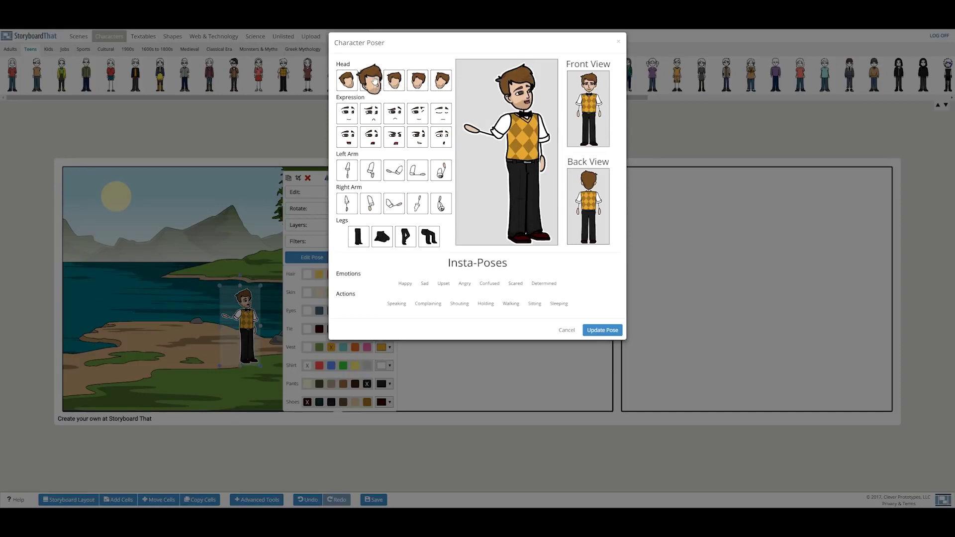
left_click(371, 170)
left_click(440, 204)
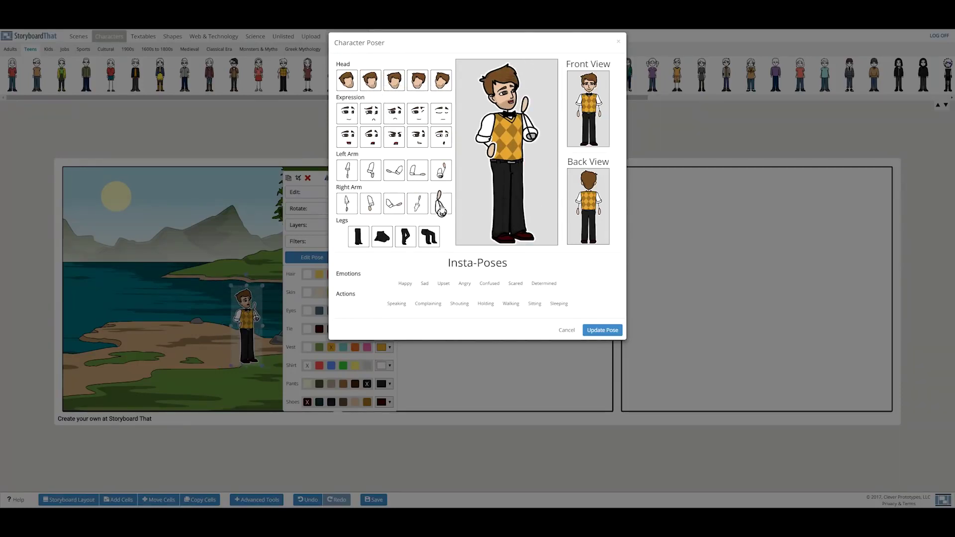
left_click(406, 237)
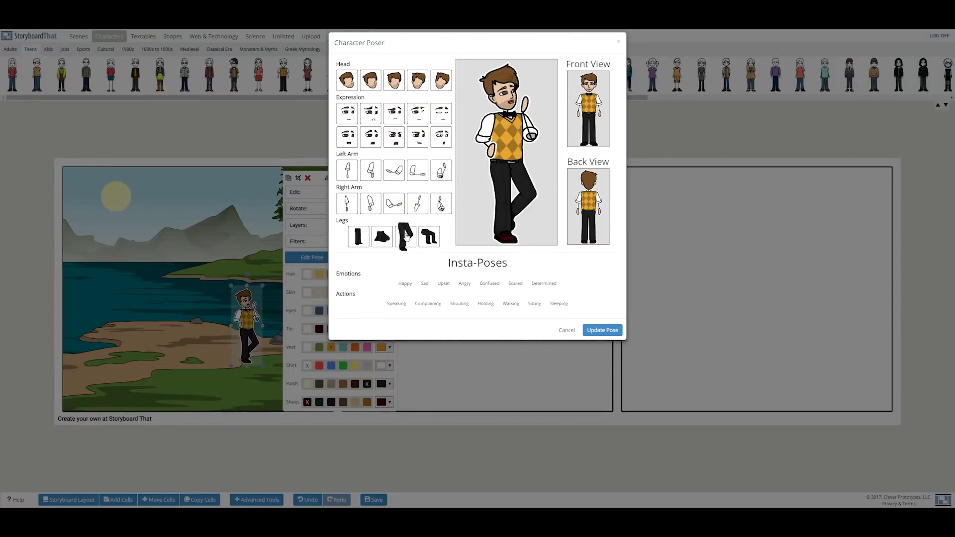
left_click(600, 331)
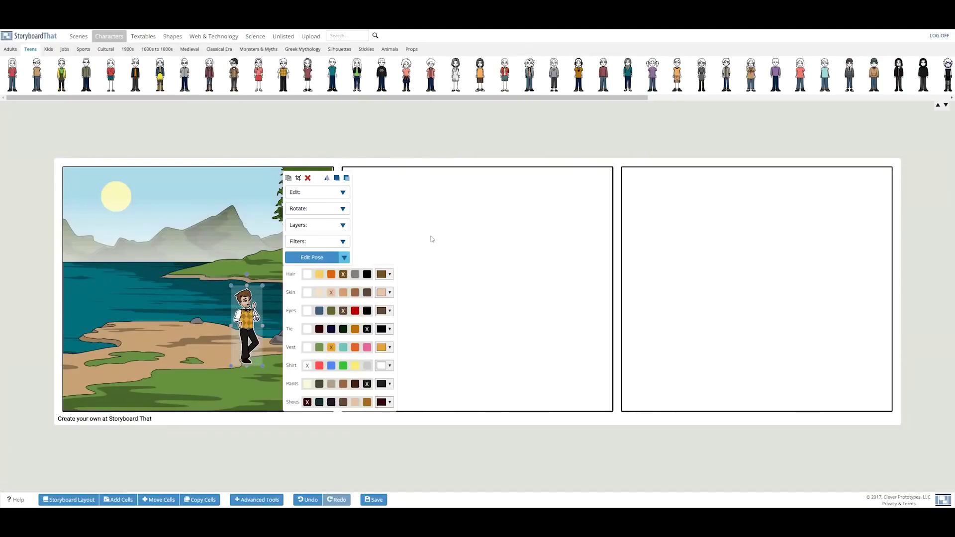
left_click(313, 178)
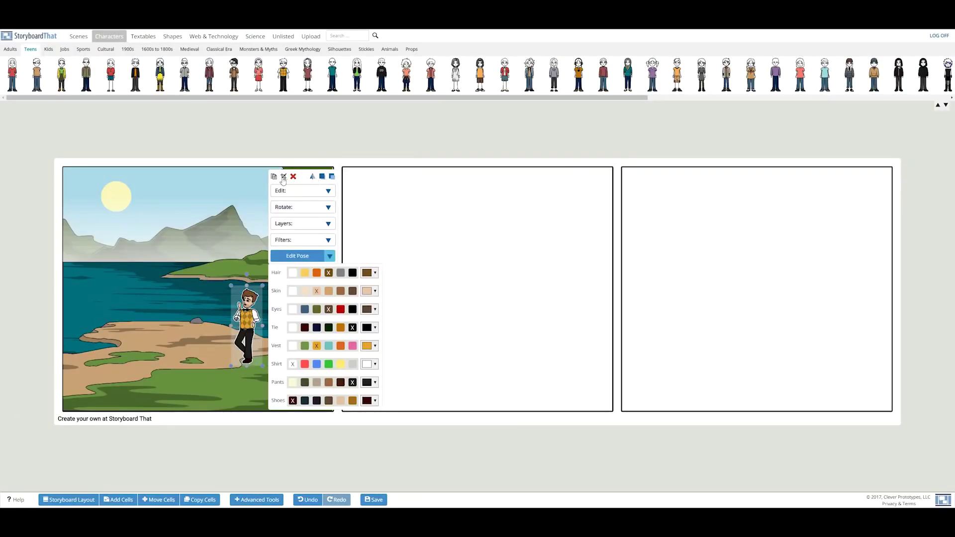
Crop the teen to his upper body with the standard crop.
left_click(284, 176)
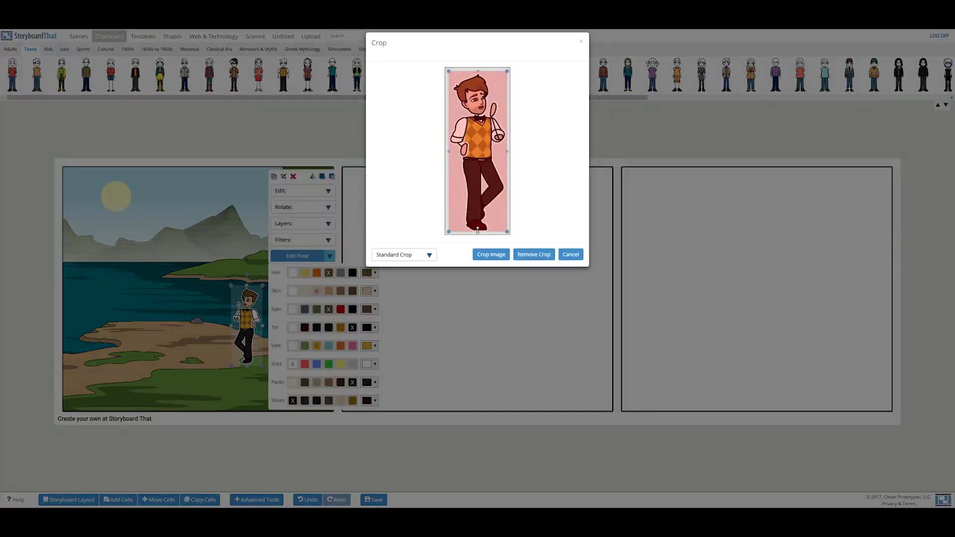
left_click_drag(477, 231, 475, 161)
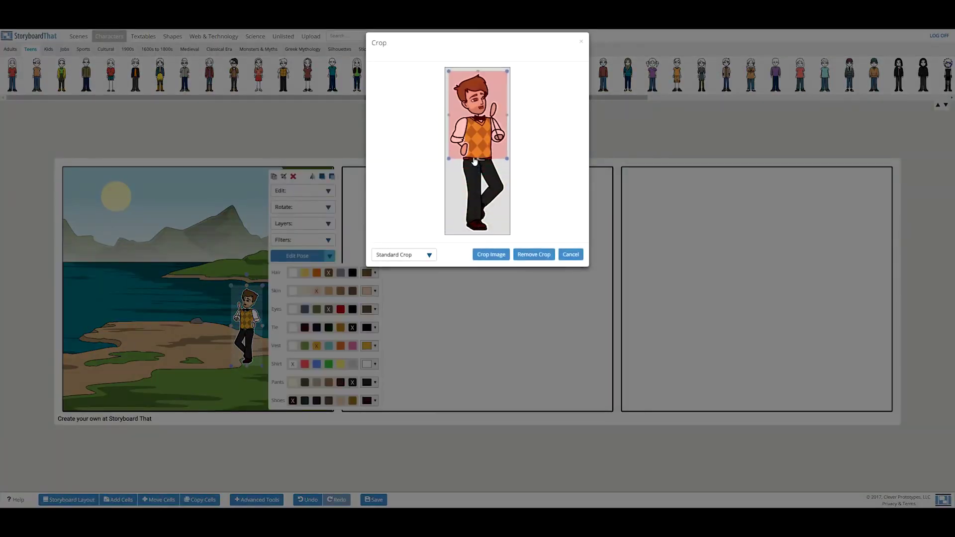
left_click(428, 255)
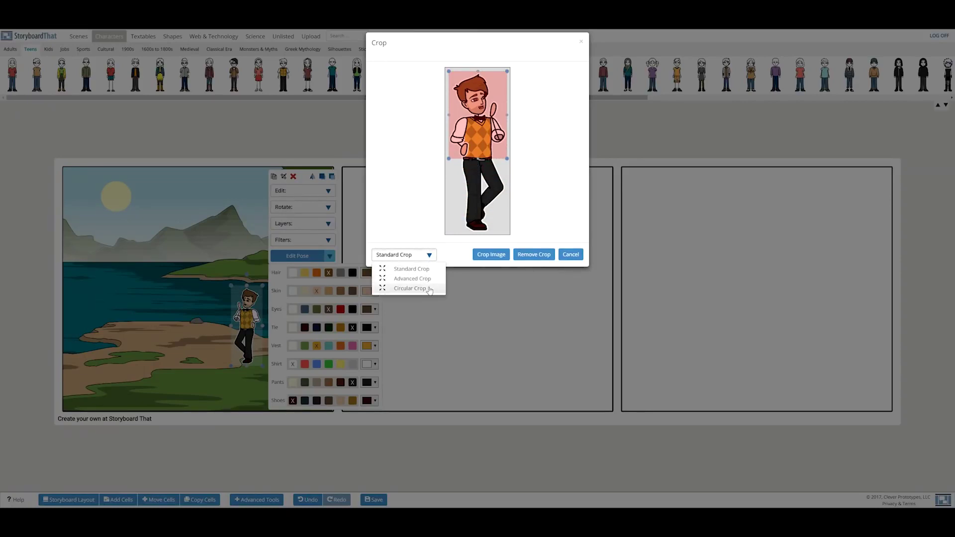
left_click(454, 253)
left_click(491, 254)
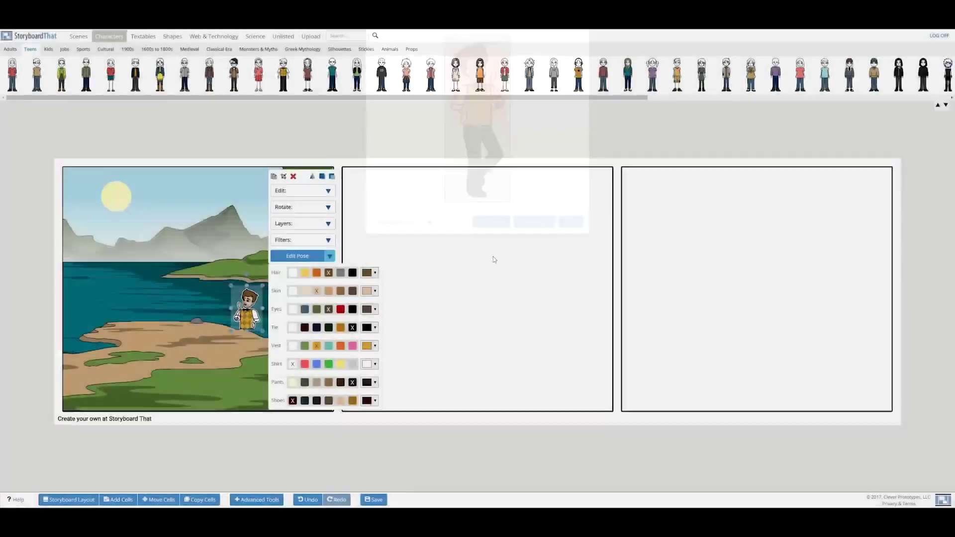
Move the cropped teen to panel 1's bottom and enlarge him across the right side.
left_click_drag(246, 319, 229, 400)
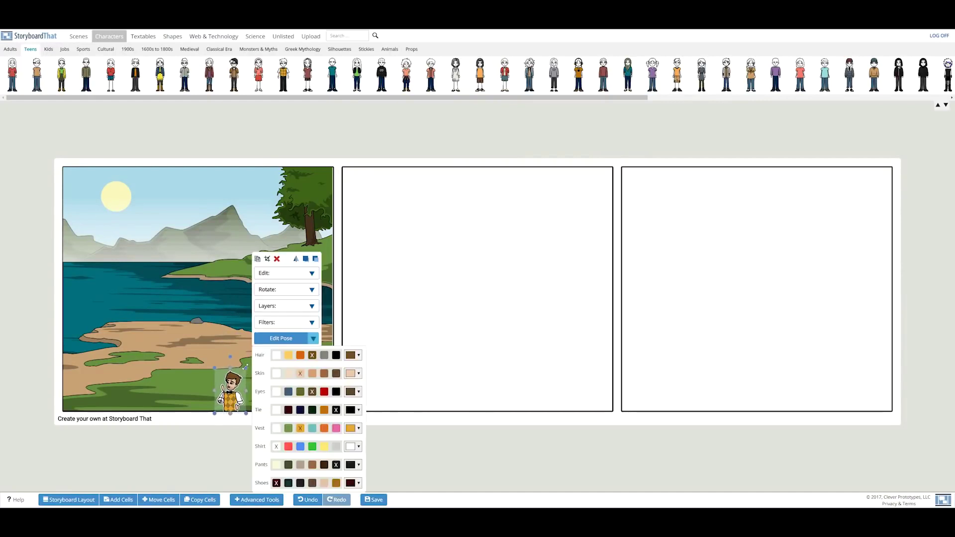
left_click_drag(245, 366, 345, 250)
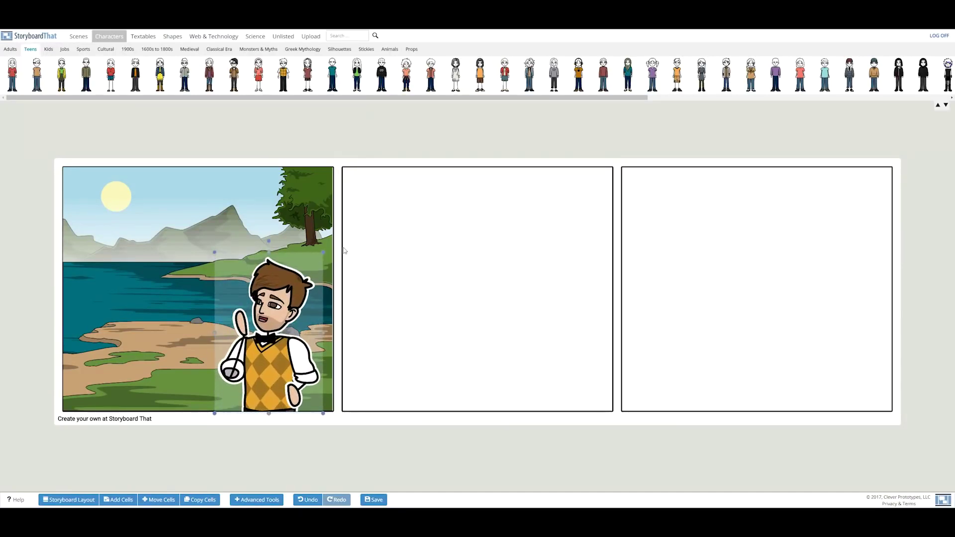
left_click(417, 237)
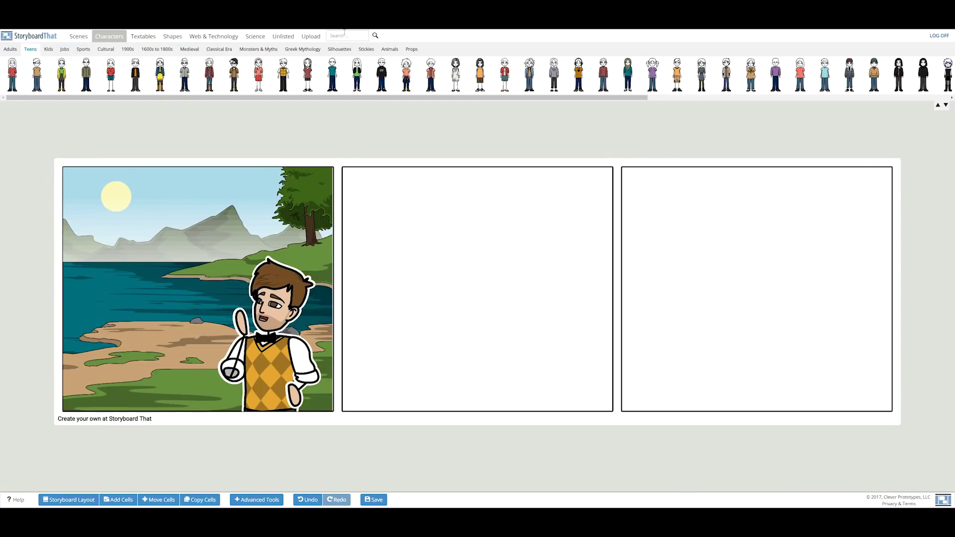
Switch to the Upload library and view the upload window, closing it without uploading.
left_click(318, 38)
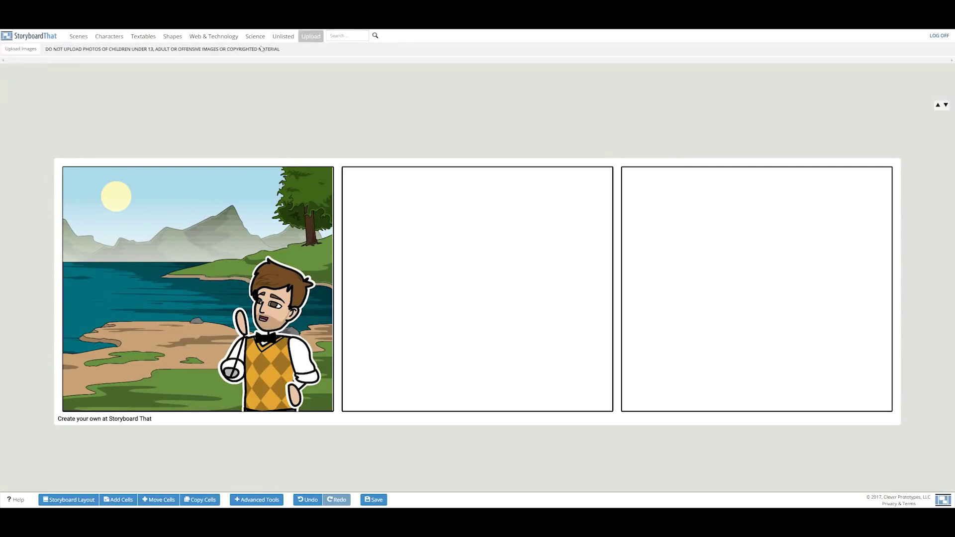
left_click(31, 52)
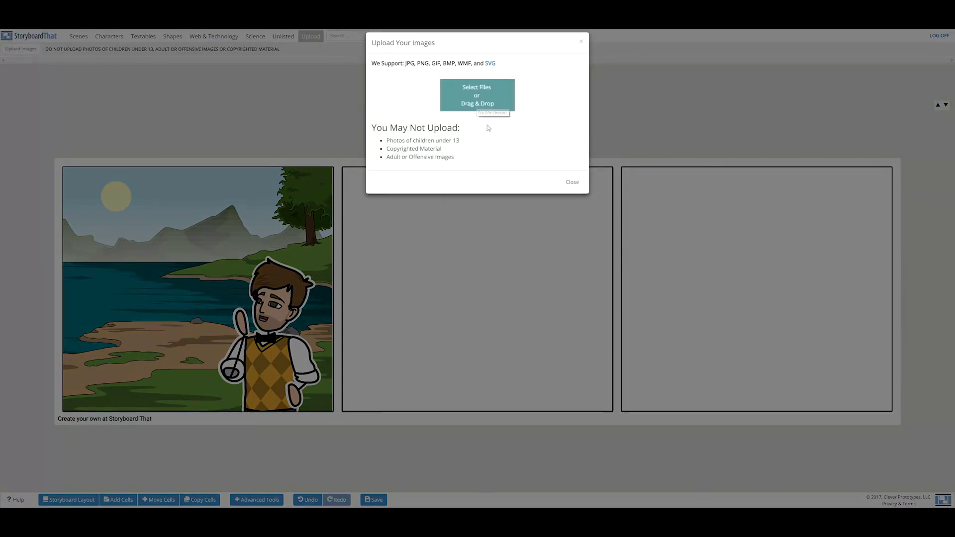
left_click(572, 182)
left_click(356, 37)
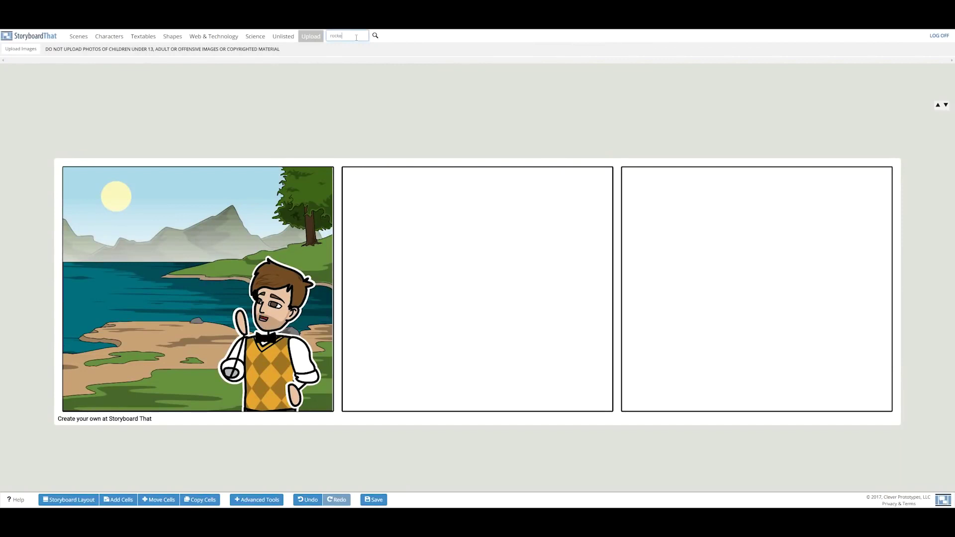
Search for 'rocket' and add the white rocket to panel 1, enlarged beside the teen.
key("Return")
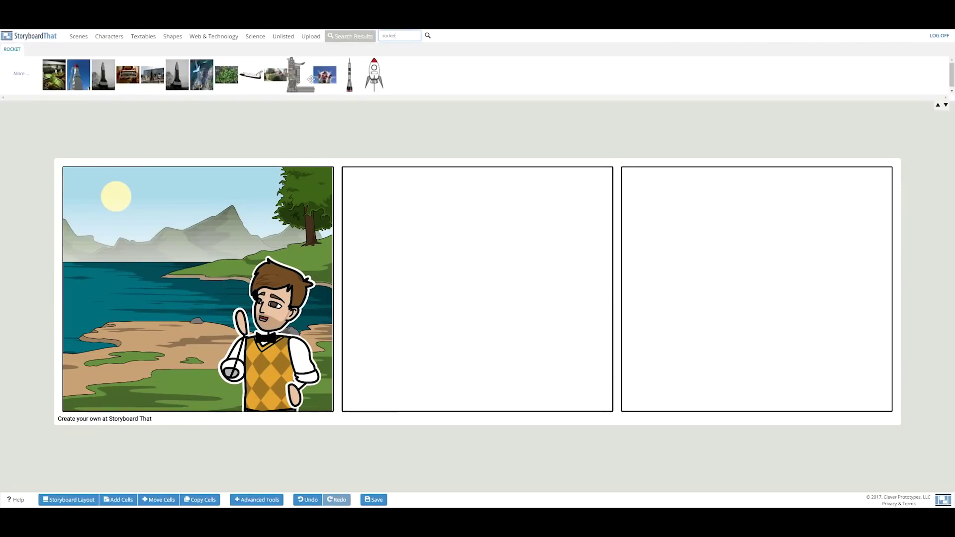
left_click_drag(373, 78, 159, 295)
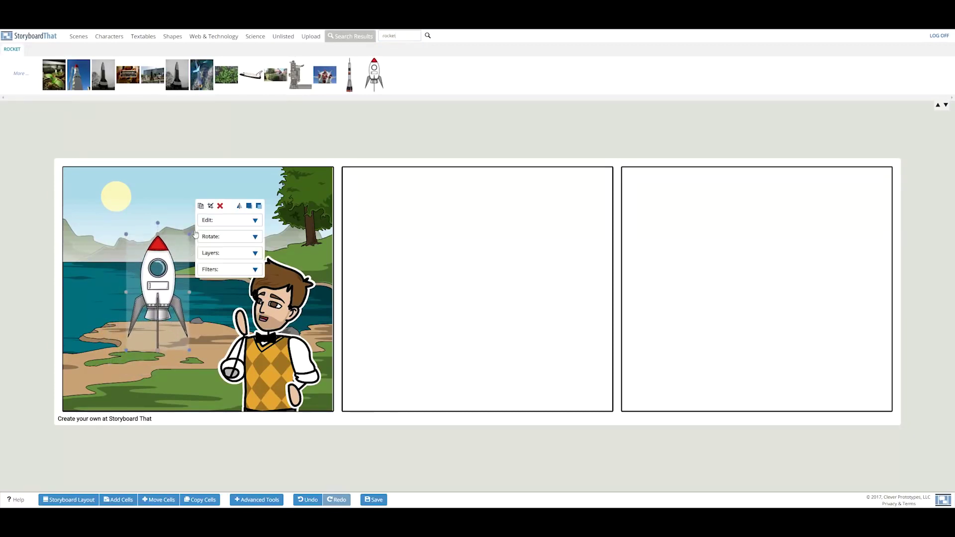
left_click_drag(195, 231, 221, 174)
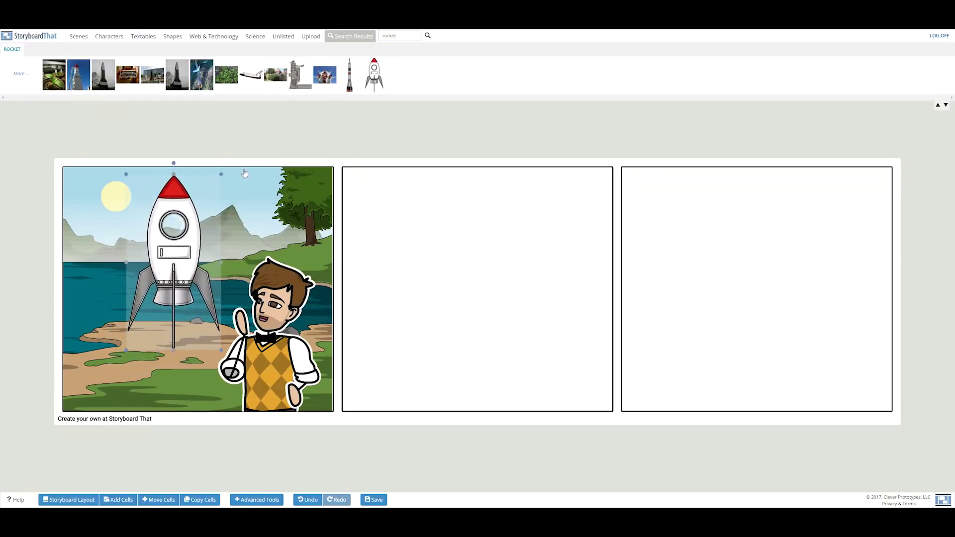
Add the starry space-window scene from Mythical & Futuristic to panel 2.
left_click(373, 194)
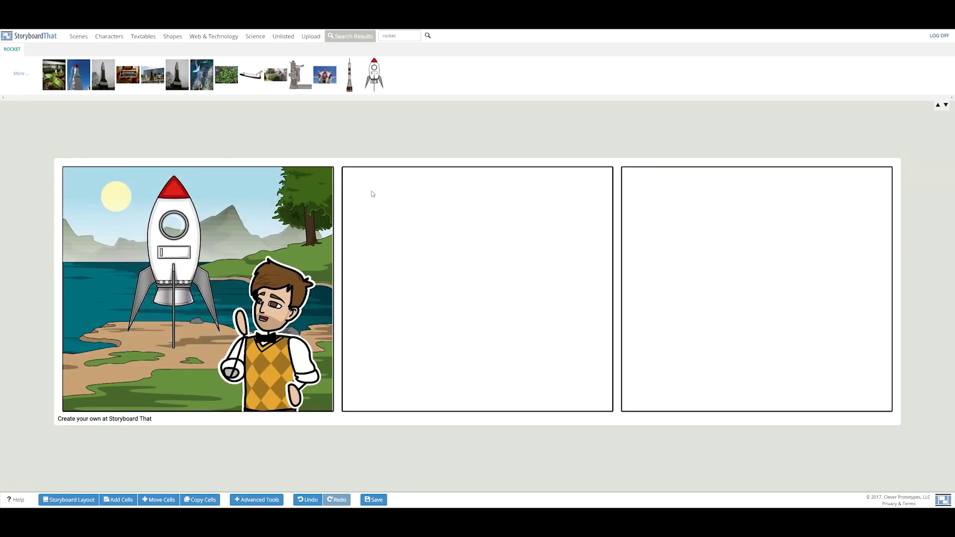
left_click(79, 36)
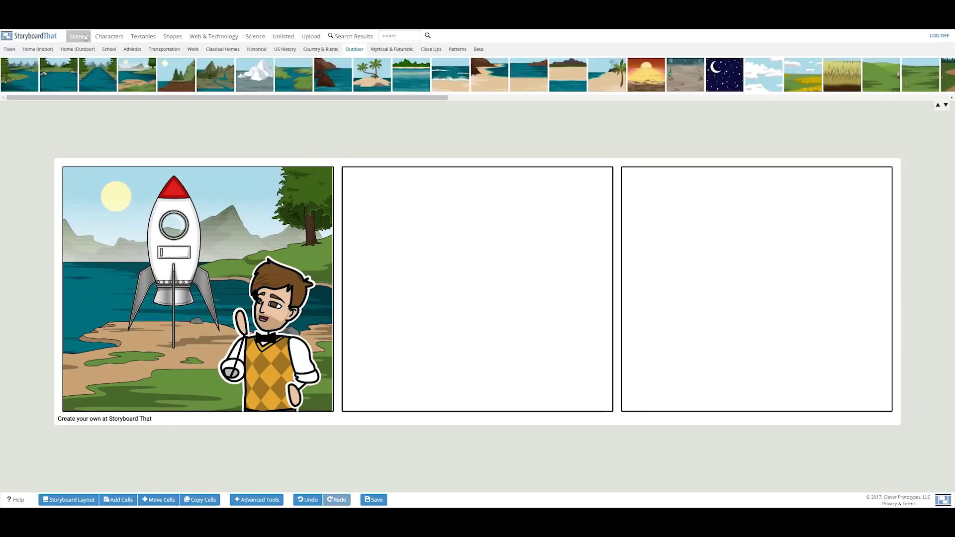
left_click(392, 49)
left_click_drag(350, 97, 695, 114)
left_click_drag(887, 72, 469, 243)
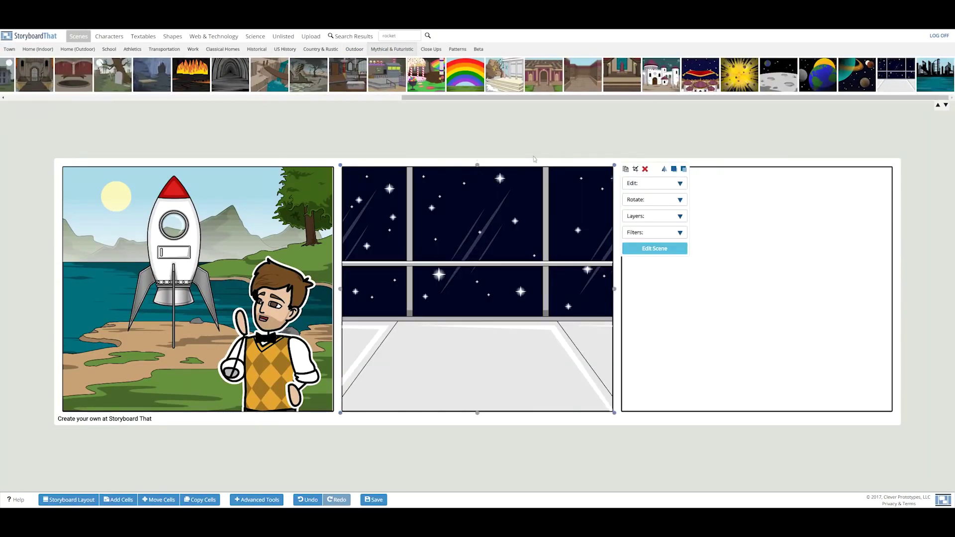
left_click(293, 281)
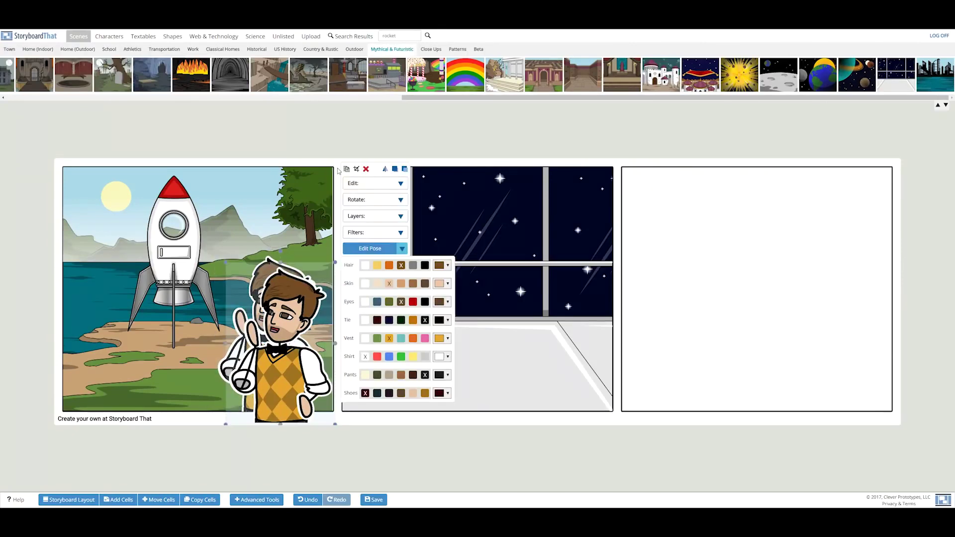
Copy the teen into panel 2 with both hands raised, keeping him full-length uncropped.
left_click(346, 169)
left_click_drag(280, 303, 469, 243)
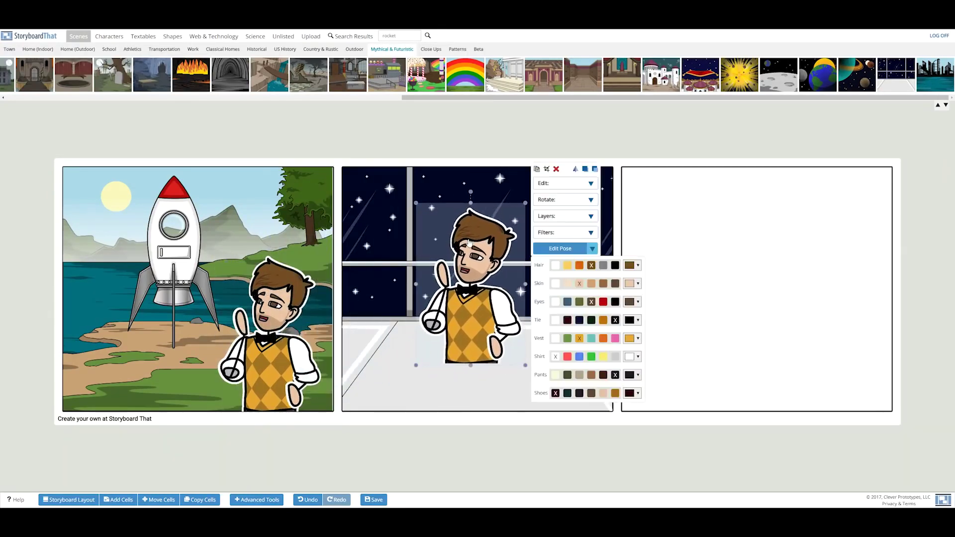
left_click(560, 248)
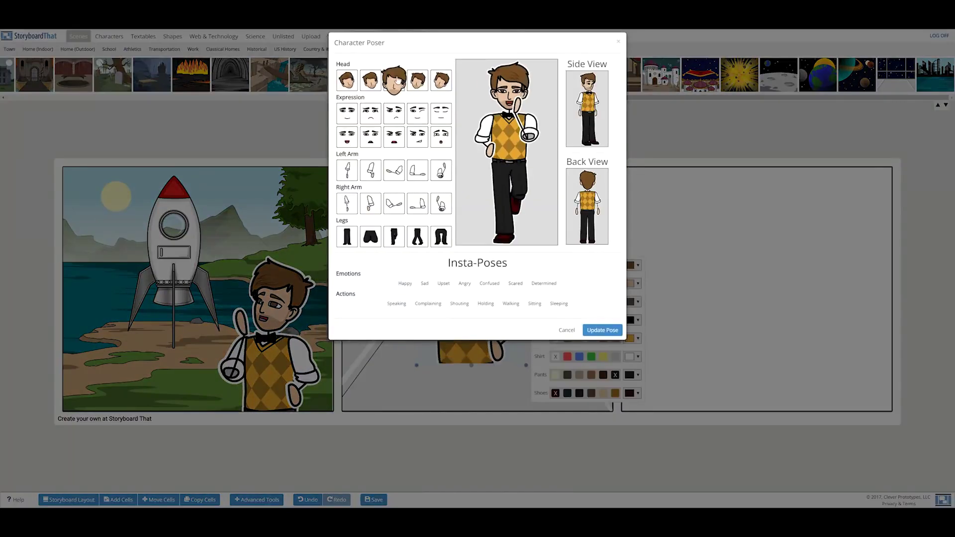
left_click(441, 170)
left_click(603, 330)
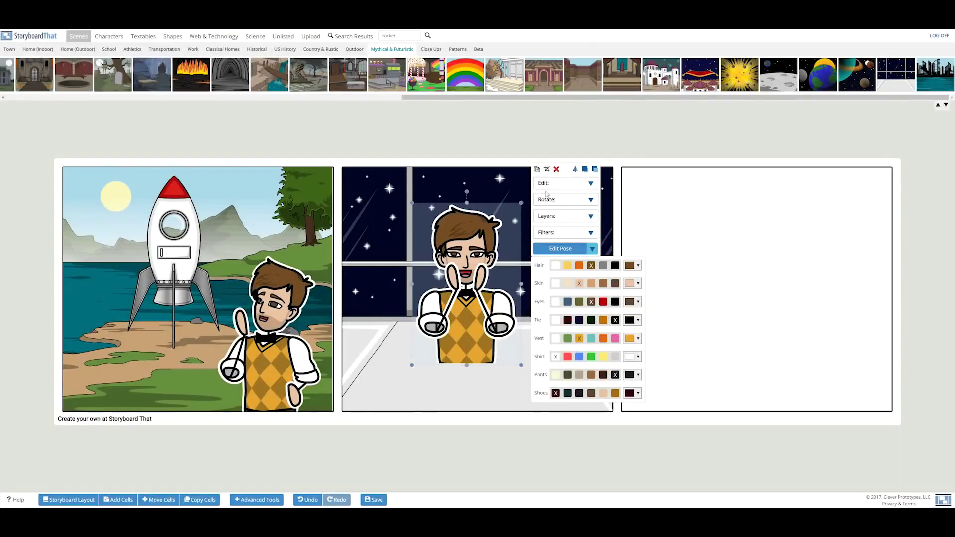
left_click(547, 169)
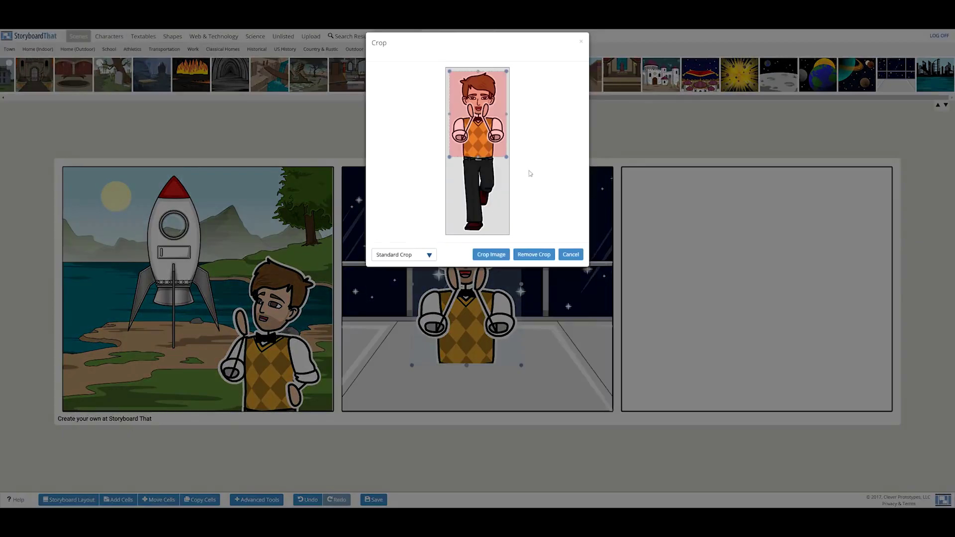
left_click(491, 255)
left_click(456, 332)
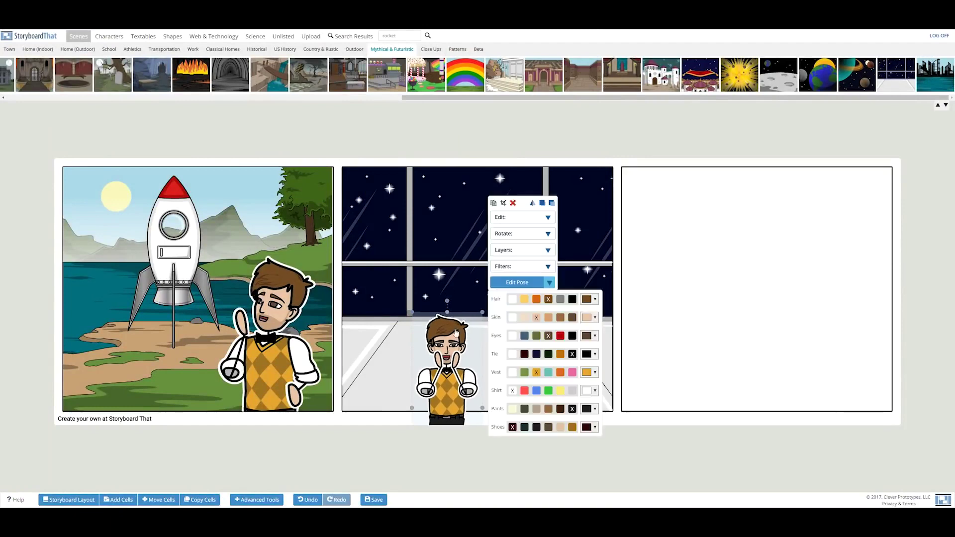
key("ctrl+z")
Set panel 2's window scene to See-through.
left_click(646, 230)
left_click(600, 221)
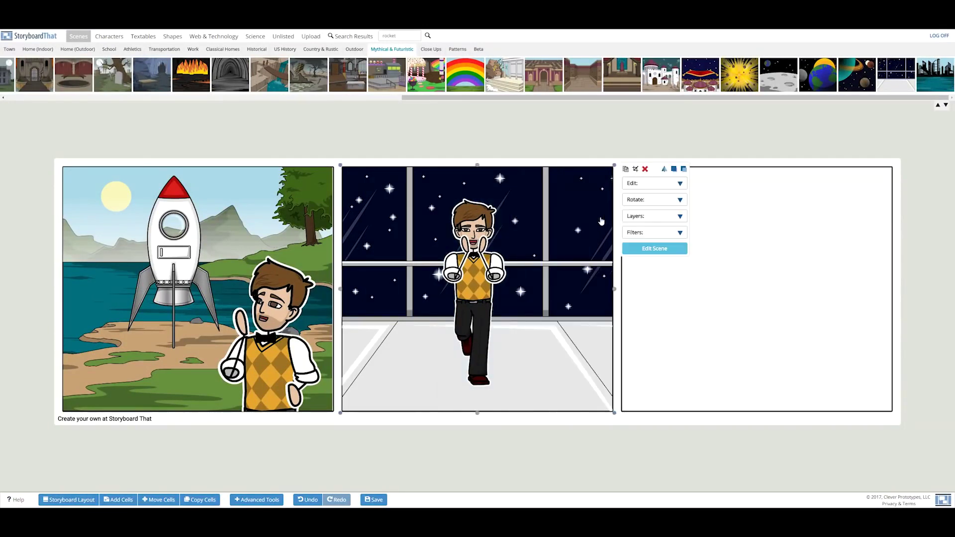
left_click(646, 250)
left_click(353, 119)
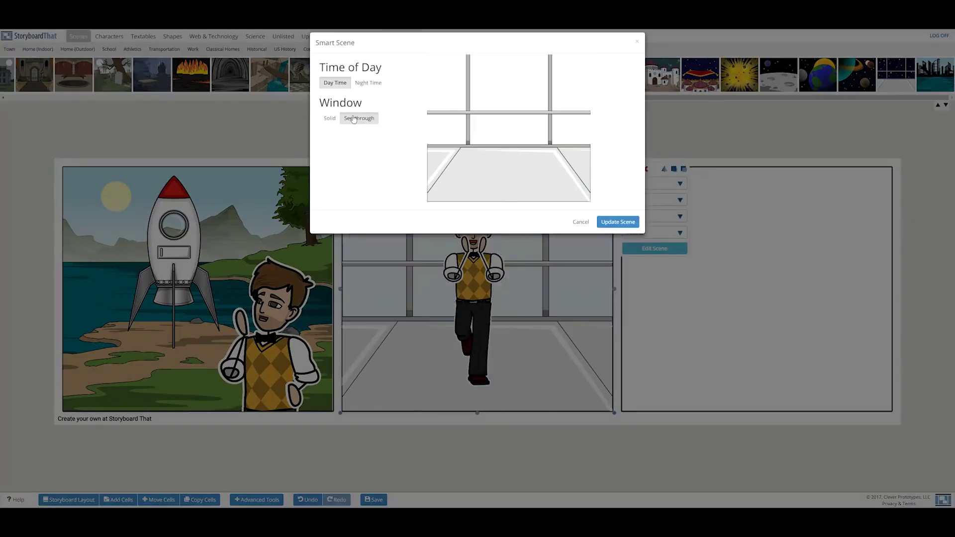
Show the moon landscape through panel 2's window and place the moon scene in panel 3.
left_click(618, 221)
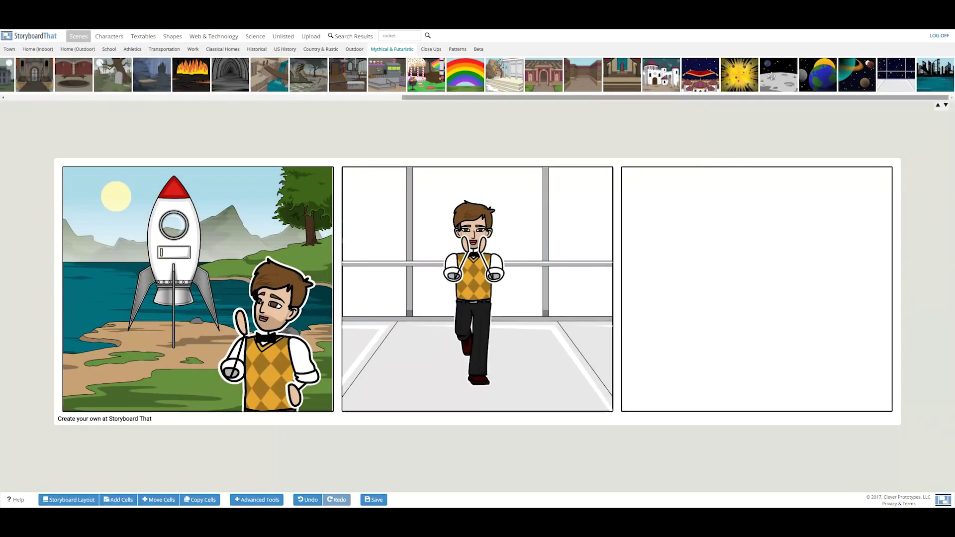
left_click_drag(771, 76, 477, 239)
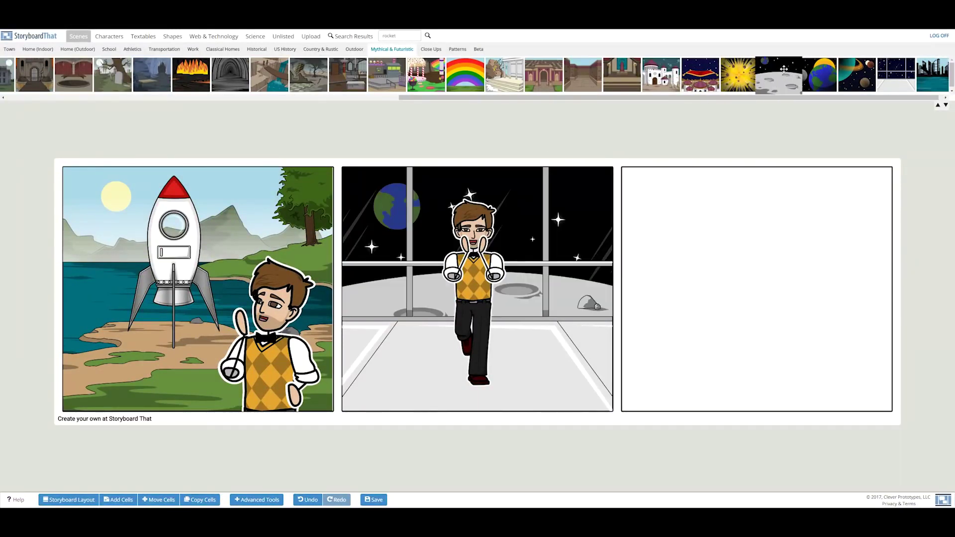
left_click_drag(780, 74, 718, 321)
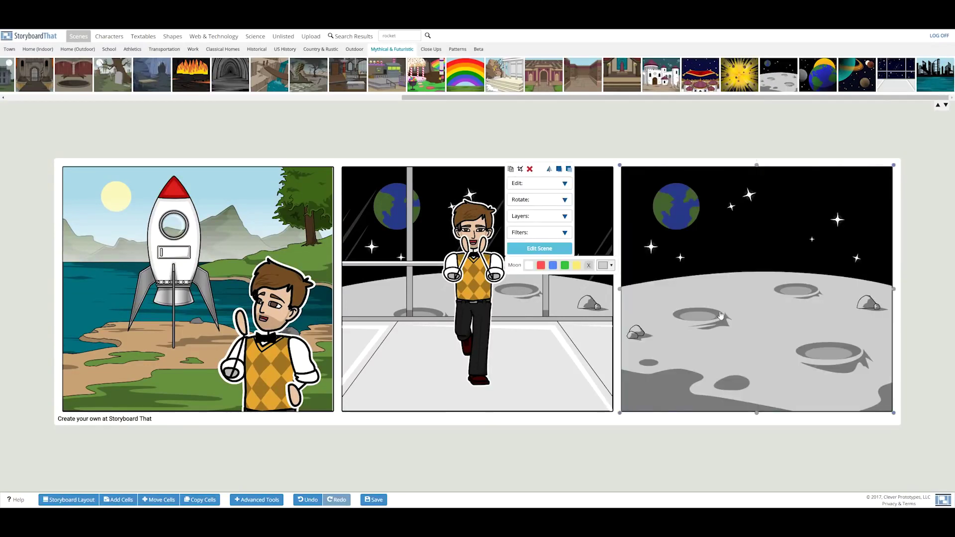
left_click(706, 135)
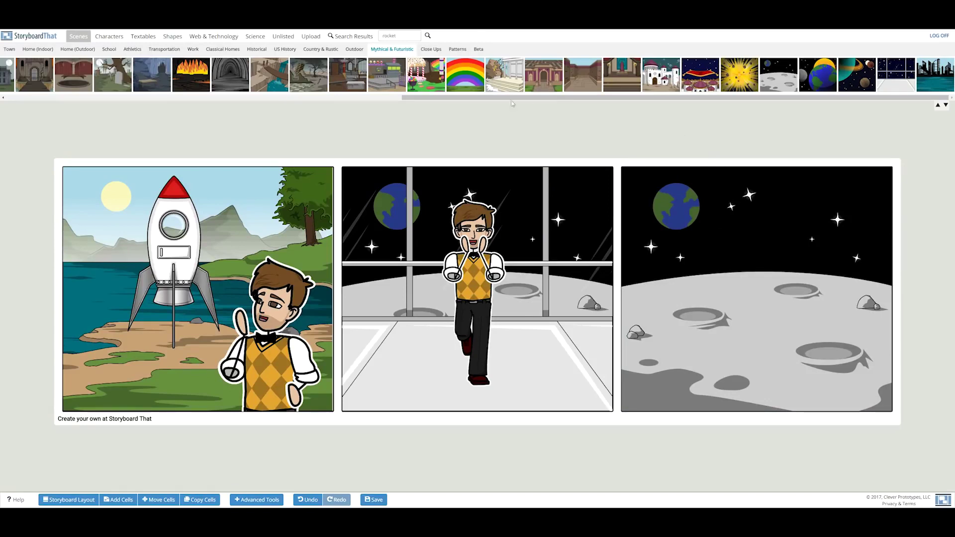
Place a rabbit from the Animals characters on the moon in panel 3, in a lying pose.
left_click(113, 39)
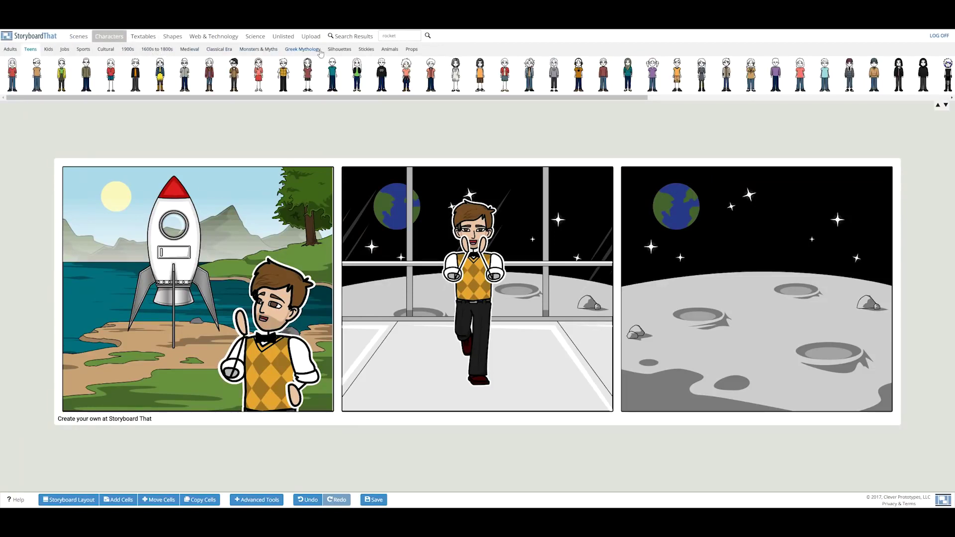
left_click(390, 49)
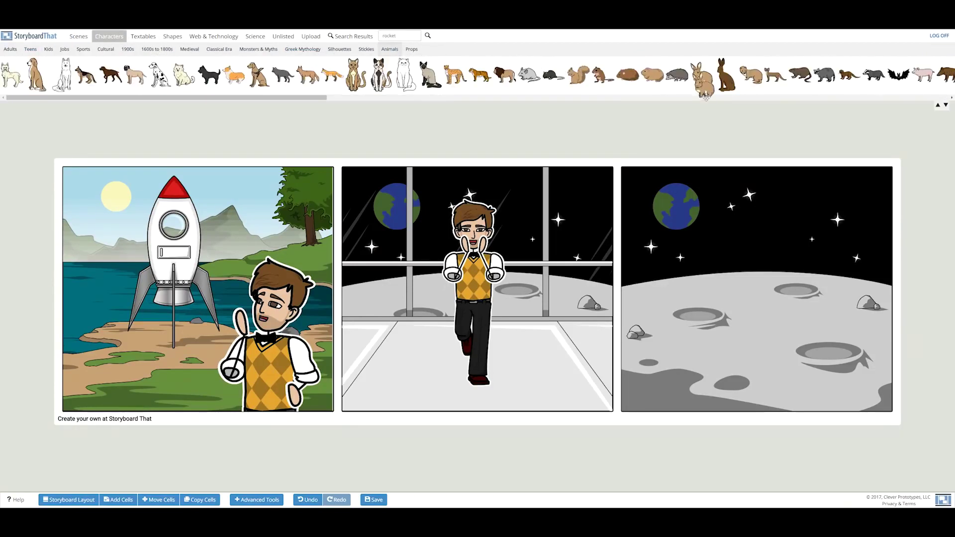
left_click_drag(702, 79, 795, 279)
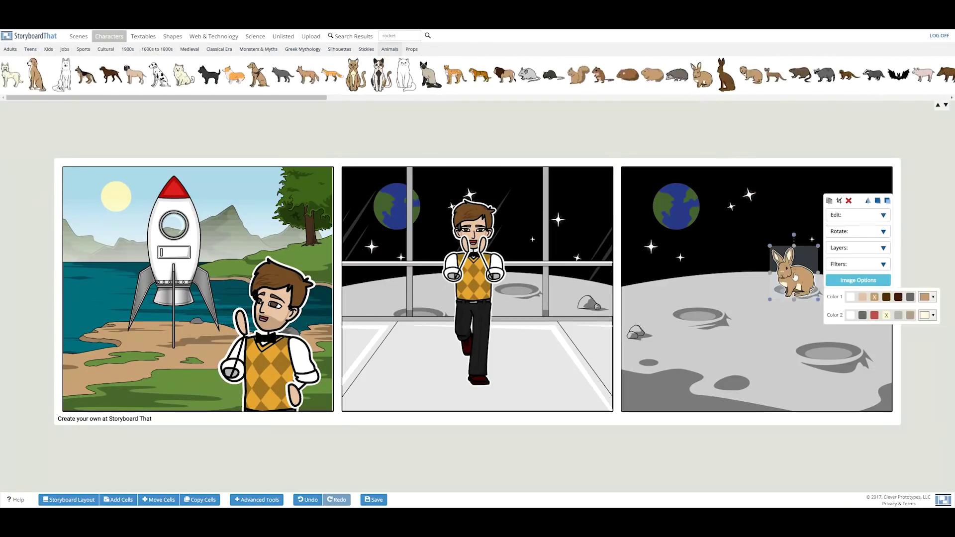
left_click(857, 272)
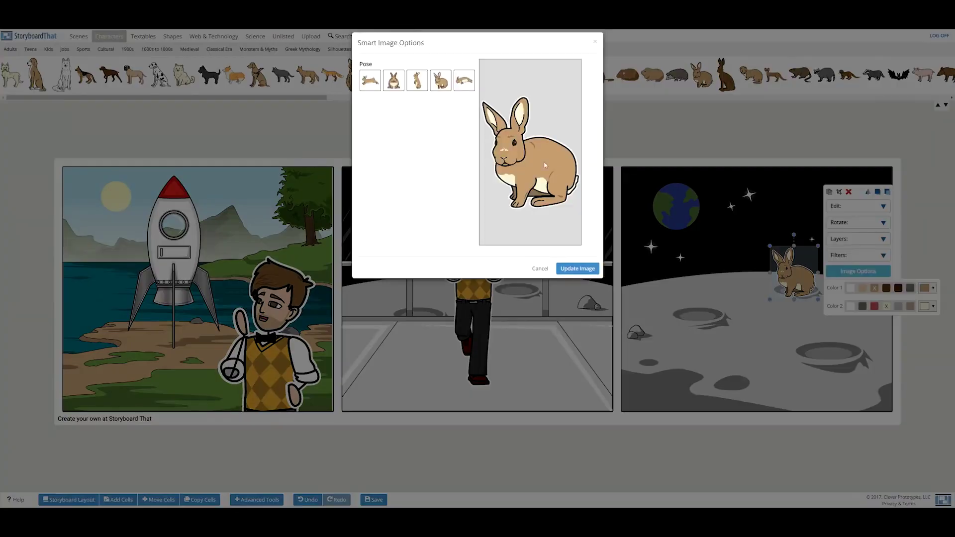
left_click(578, 268)
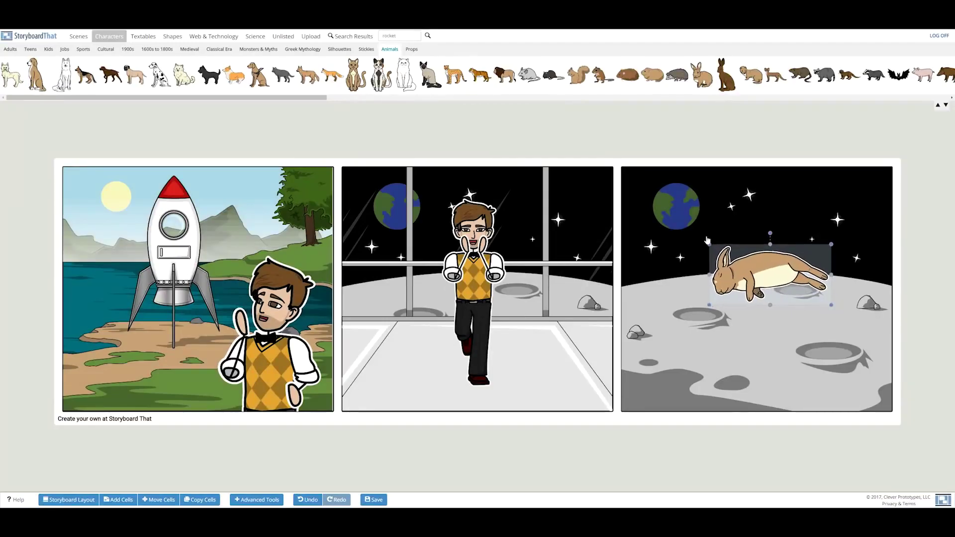
Add a second rabbit copy in a sitting pose.
left_click(789, 276)
left_click(668, 282)
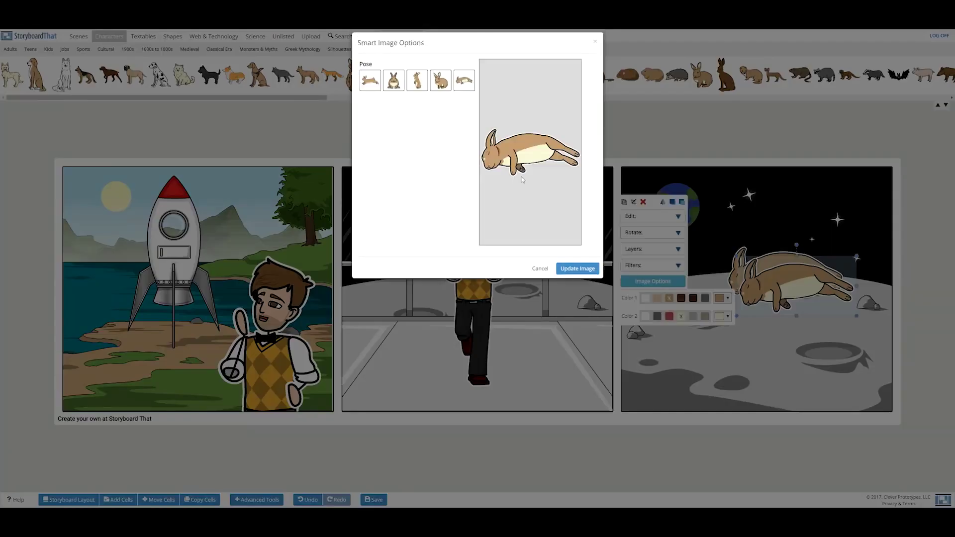
left_click(397, 80)
left_click(575, 269)
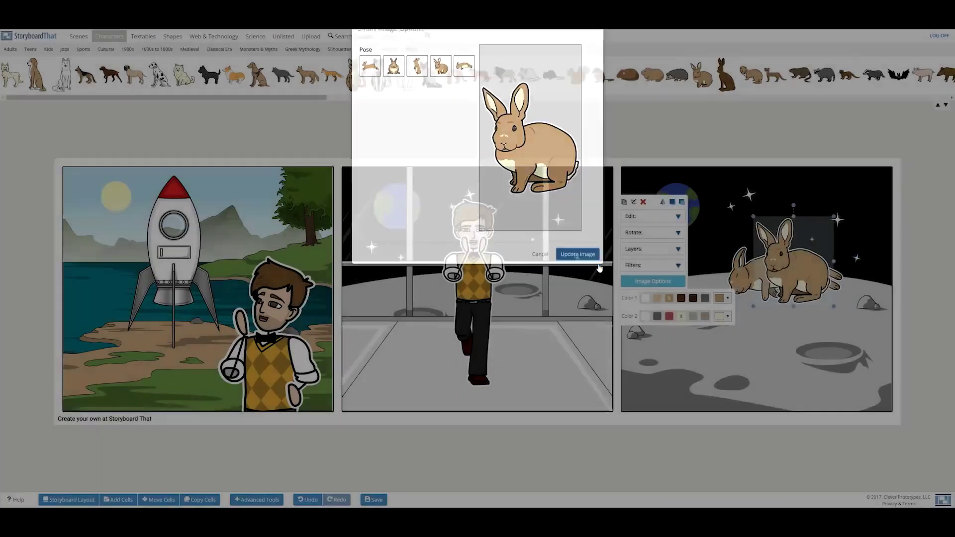
scroll(813, 288, "up", 5)
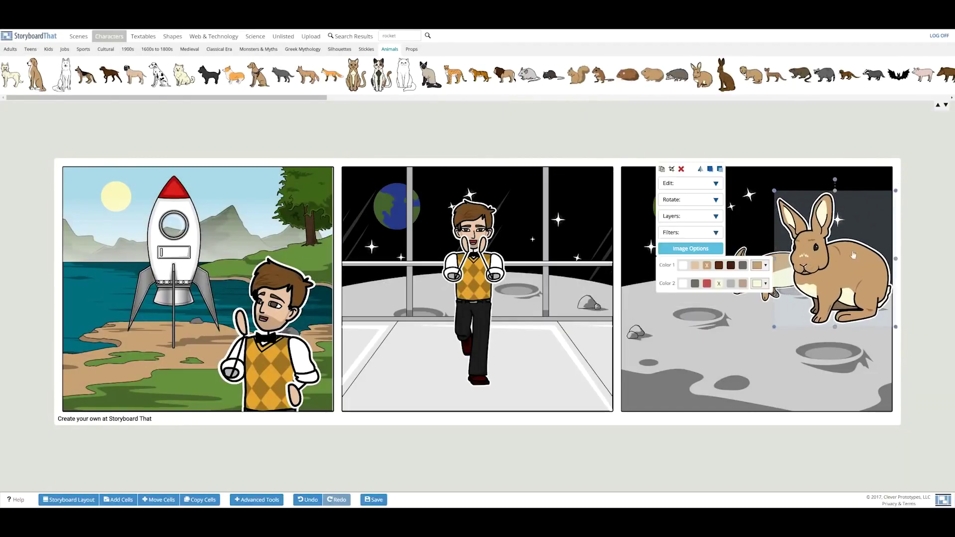
left_click(749, 149)
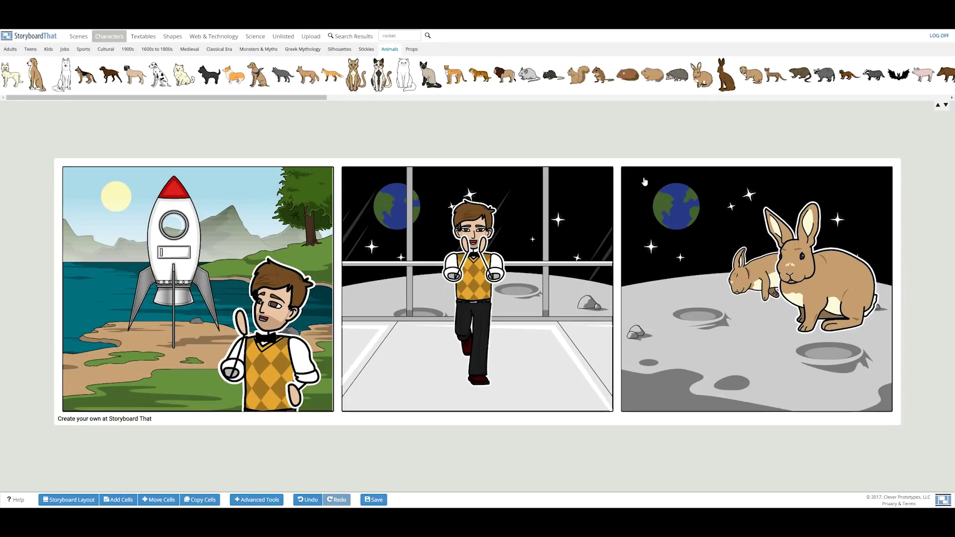
Copy the teen from the middle panel into the third panel.
left_click(476, 265)
left_click(520, 169)
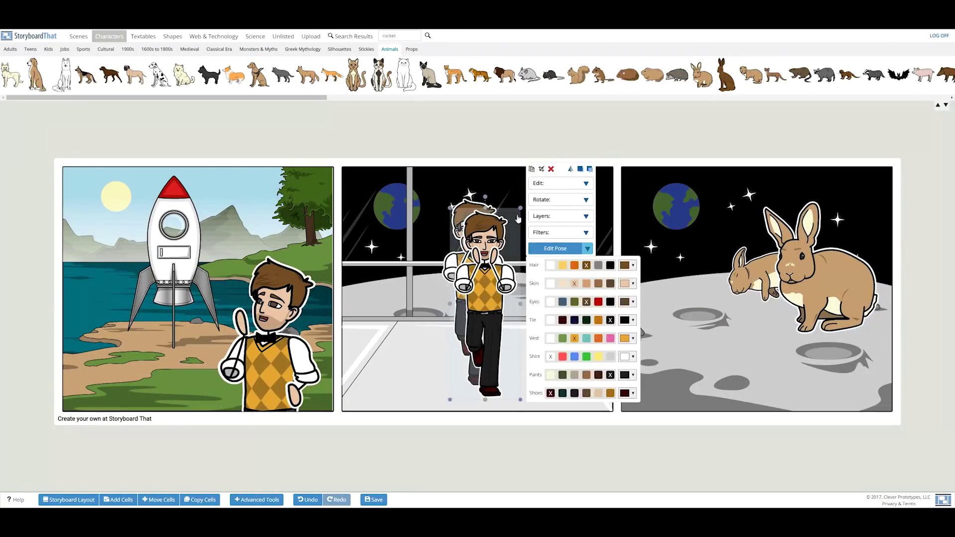
left_click_drag(492, 288, 672, 288)
Re-pose the copied teen facing sideways, one arm raised and the other across his chest.
left_click(742, 248)
left_click(587, 108)
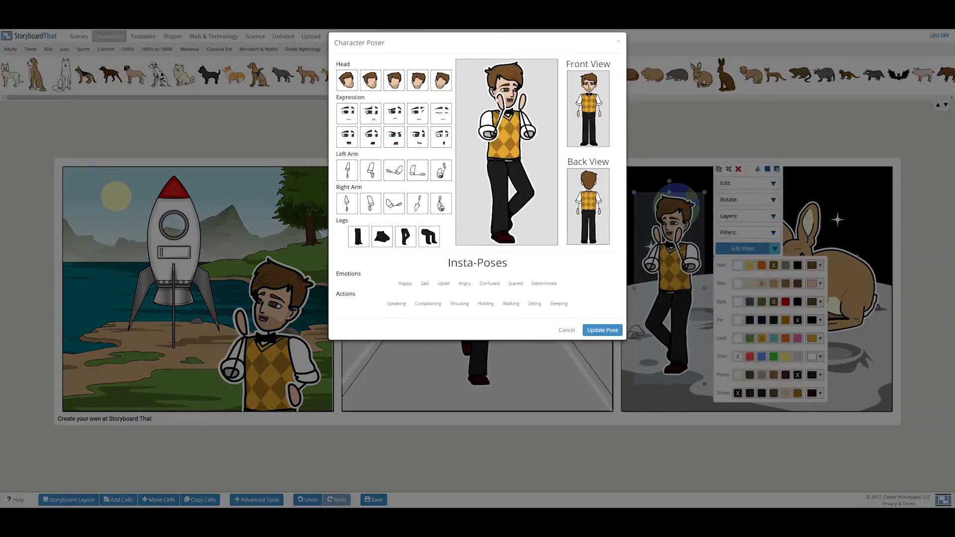
left_click(418, 203)
left_click(417, 173)
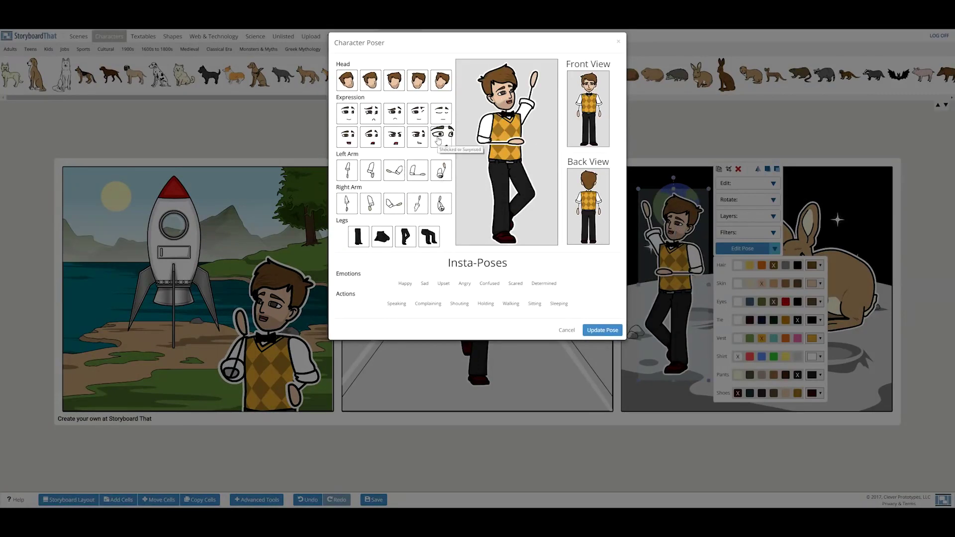
left_click(602, 330)
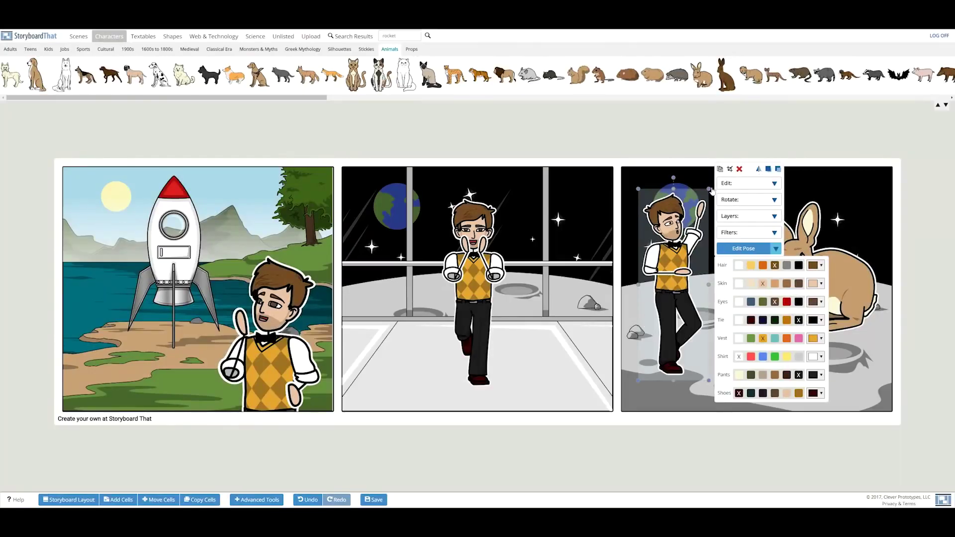
Shrink the teen to a much smaller size and place him beside the rabbits.
left_click_drag(708, 189, 690, 263)
left_click_drag(669, 318, 701, 298)
left_click(692, 130)
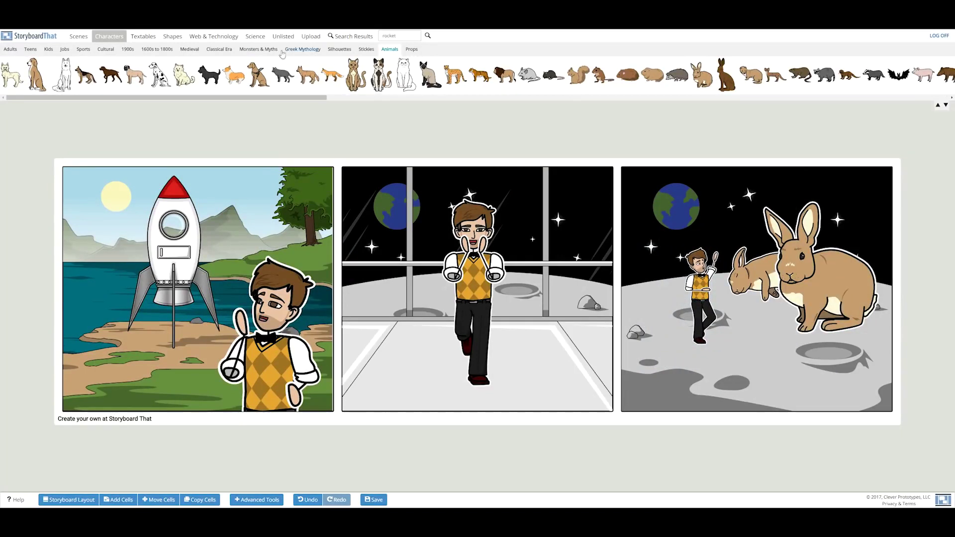
Add a classic speech bubble to the third panel, positioned above the small teen.
left_click(152, 37)
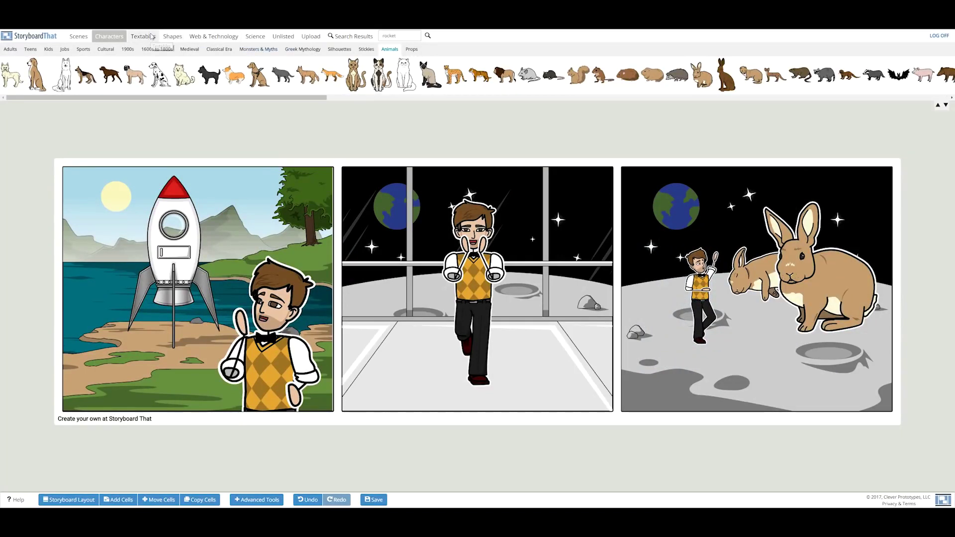
left_click_drag(230, 74, 698, 218)
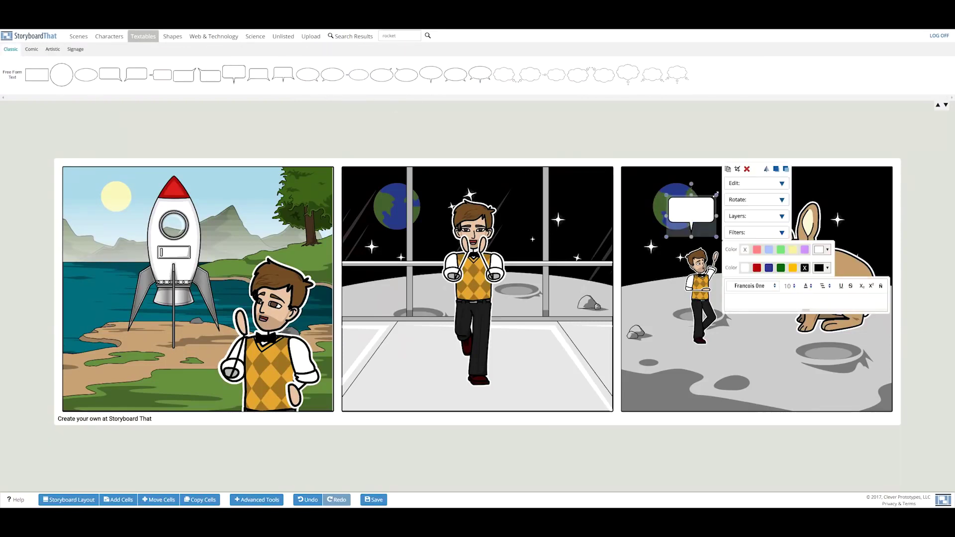
left_click(714, 198)
left_click_drag(712, 199, 695, 210)
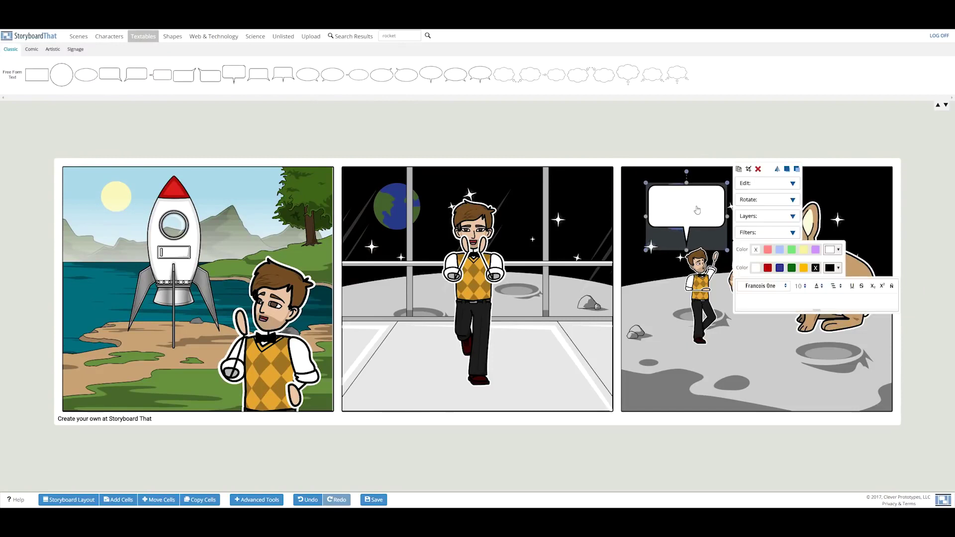
Fill the bubble with 'Good Golly Gosh!' at font size 14.
left_click(801, 286)
left_click(804, 328)
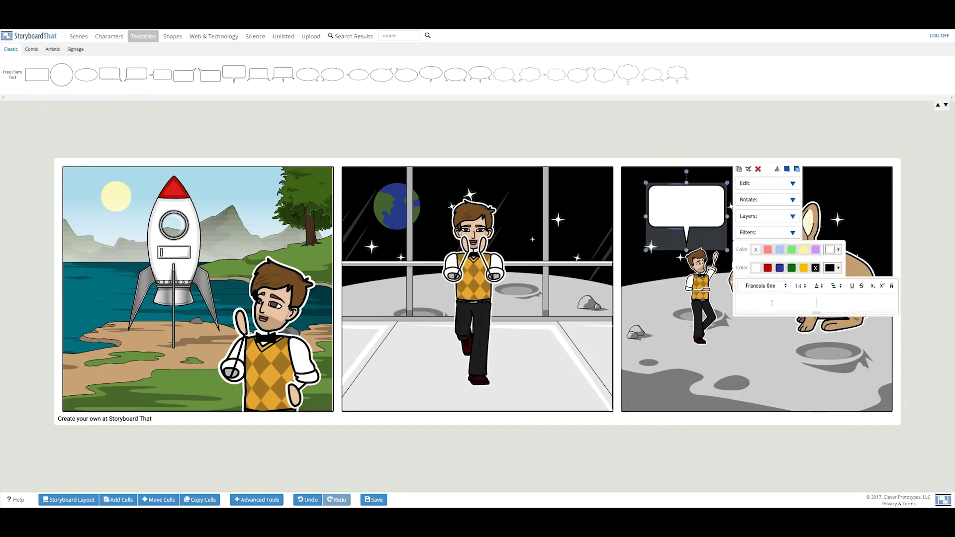
type("Good Golly Gosh!")
left_click(802, 147)
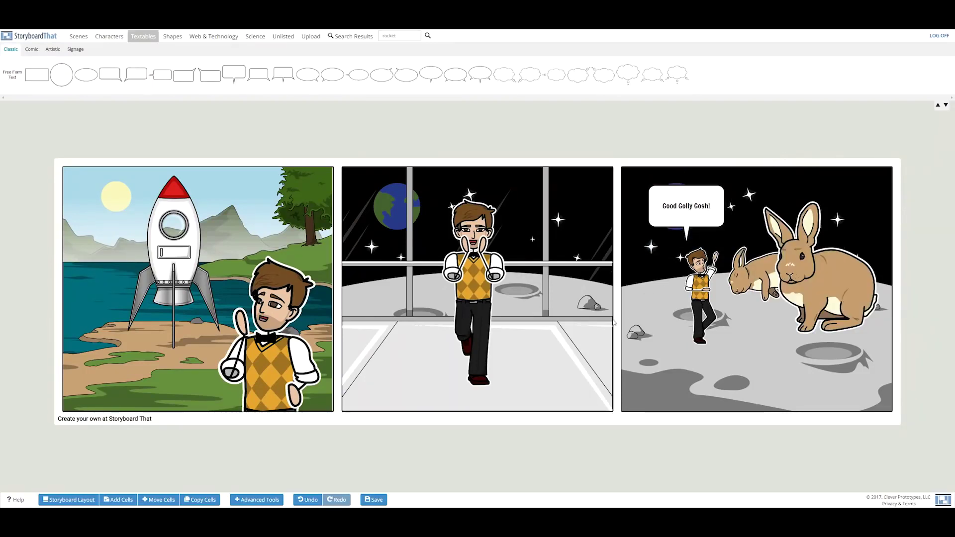
Save the storyboard under the title 'The Bunny Planet'.
left_click(369, 500)
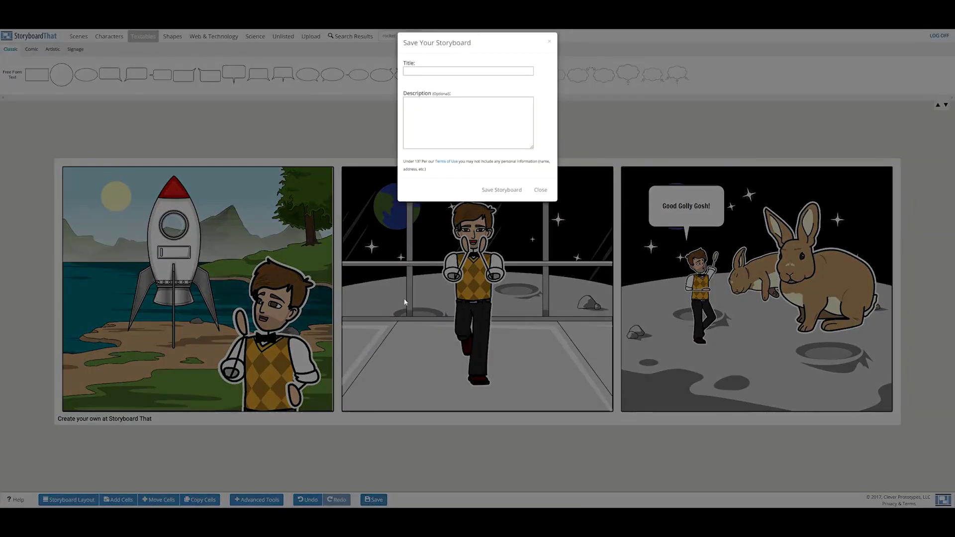
left_click(451, 72)
type("The Bunny Planet")
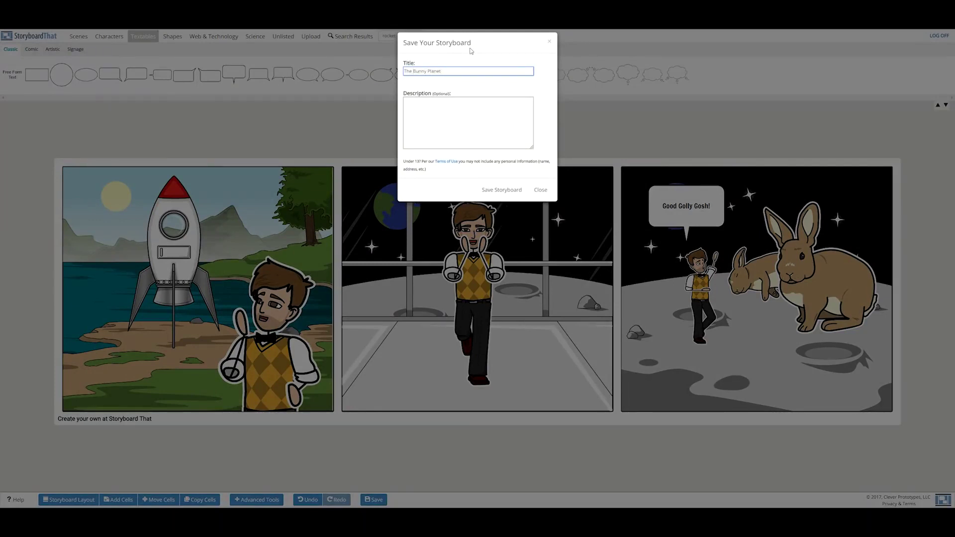
left_click(516, 189)
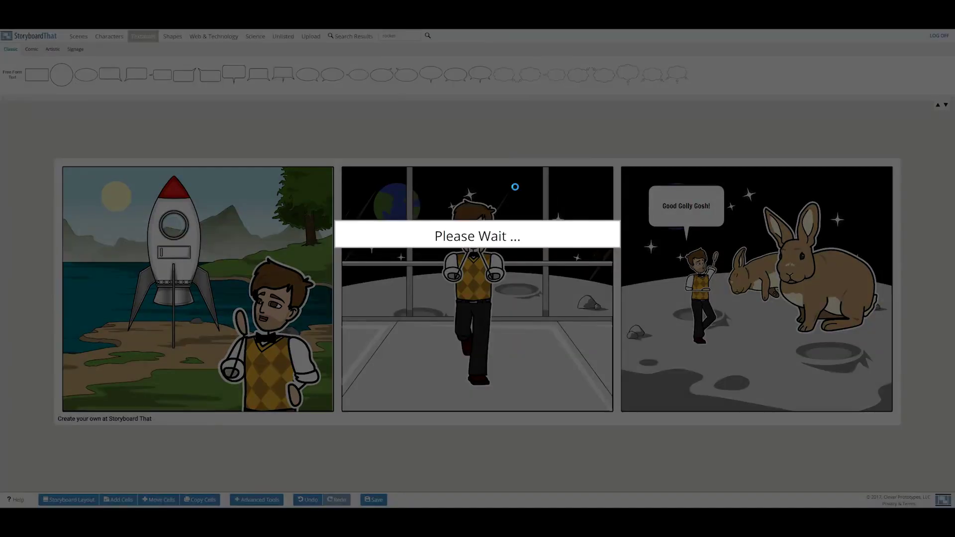